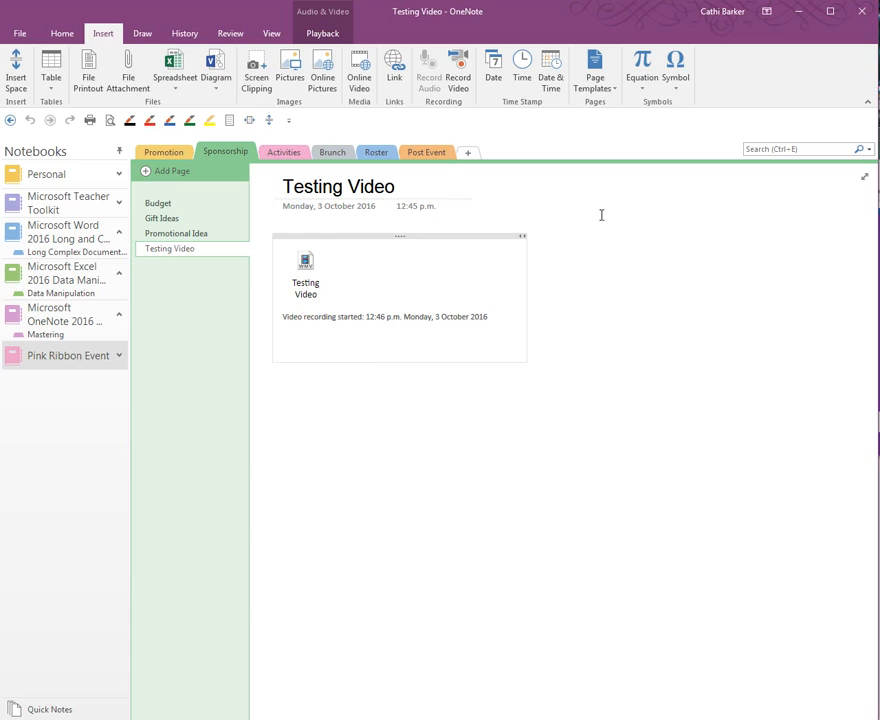
- Insert three separate stamps in the blank area beside the video recording note, one below another: date, time, and combined date and time
left_click(600, 215)
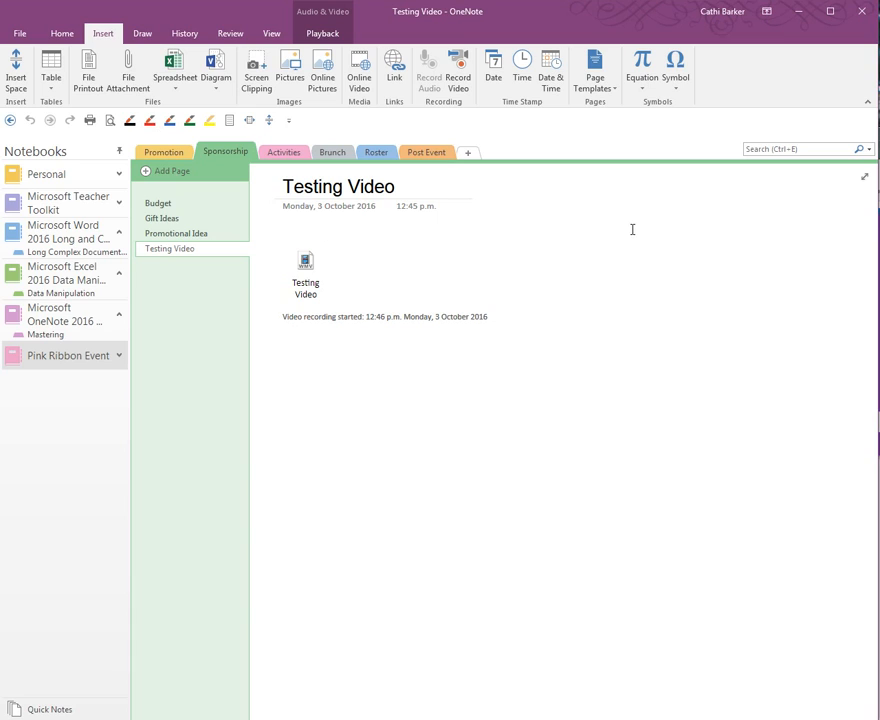
left_click(491, 75)
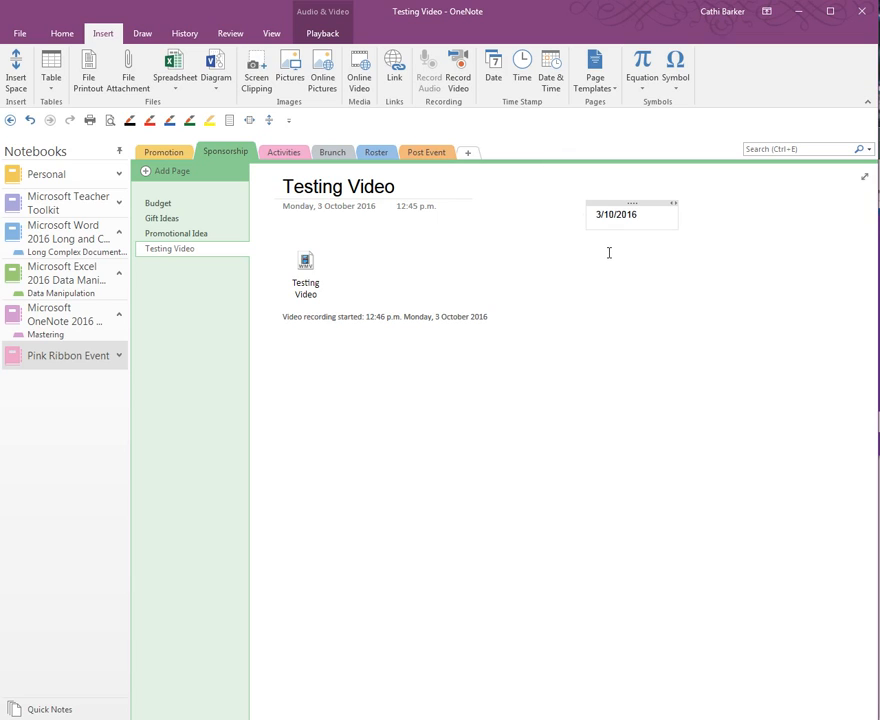
left_click(598, 247)
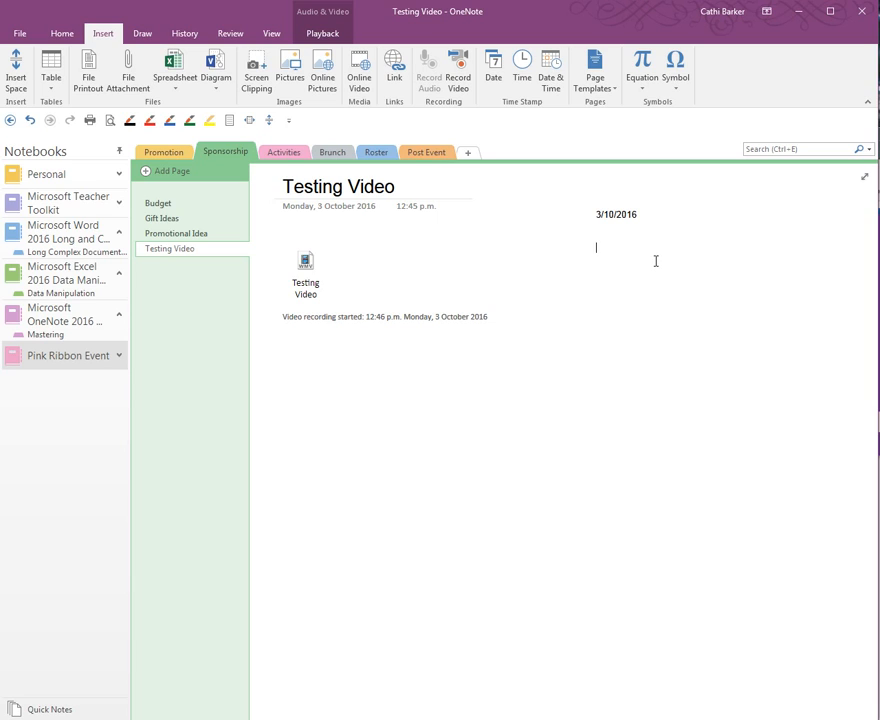
left_click(524, 79)
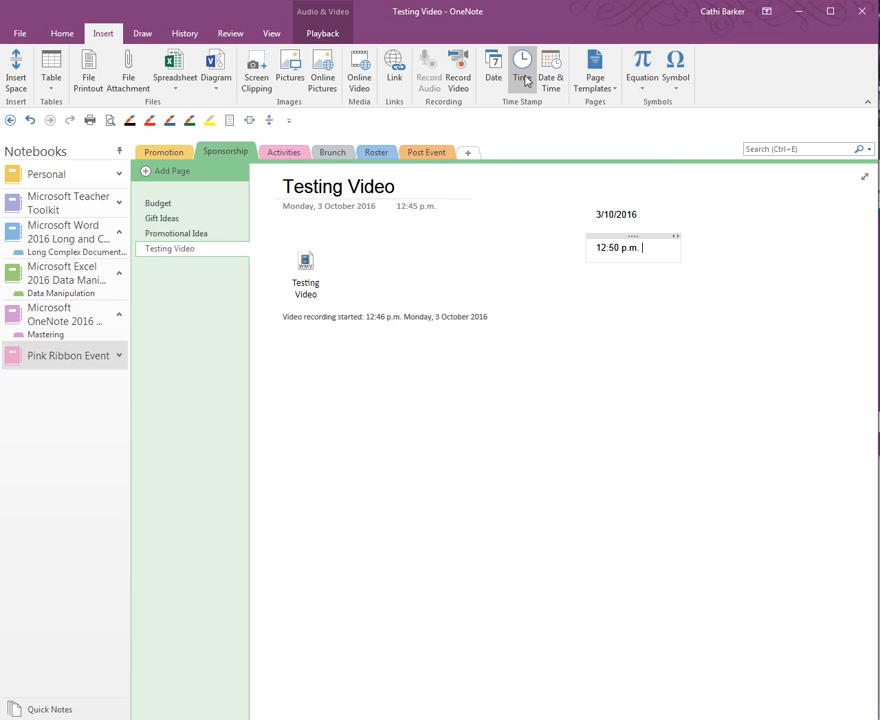
left_click(594, 286)
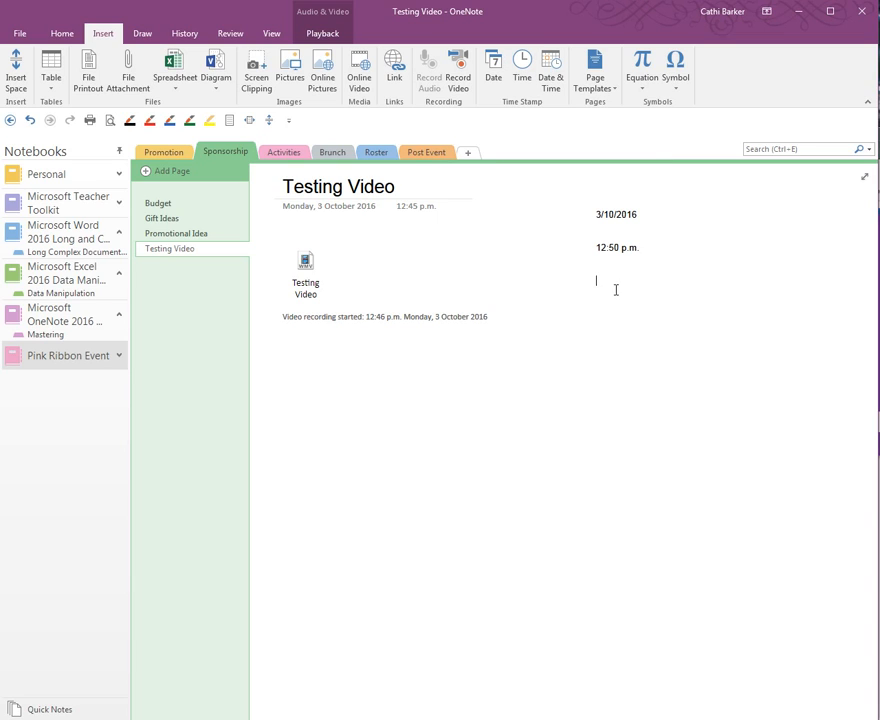
left_click(551, 86)
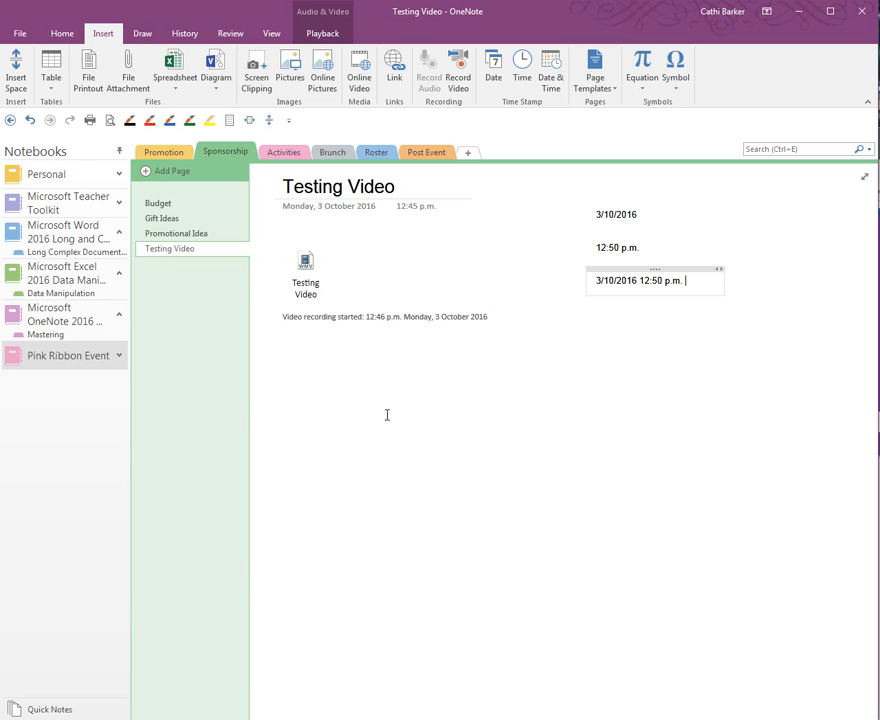
- Insert a new equation below the video recording note, using the parentheses structure with two placeholders divided by a vertical separator
left_click(312, 422)
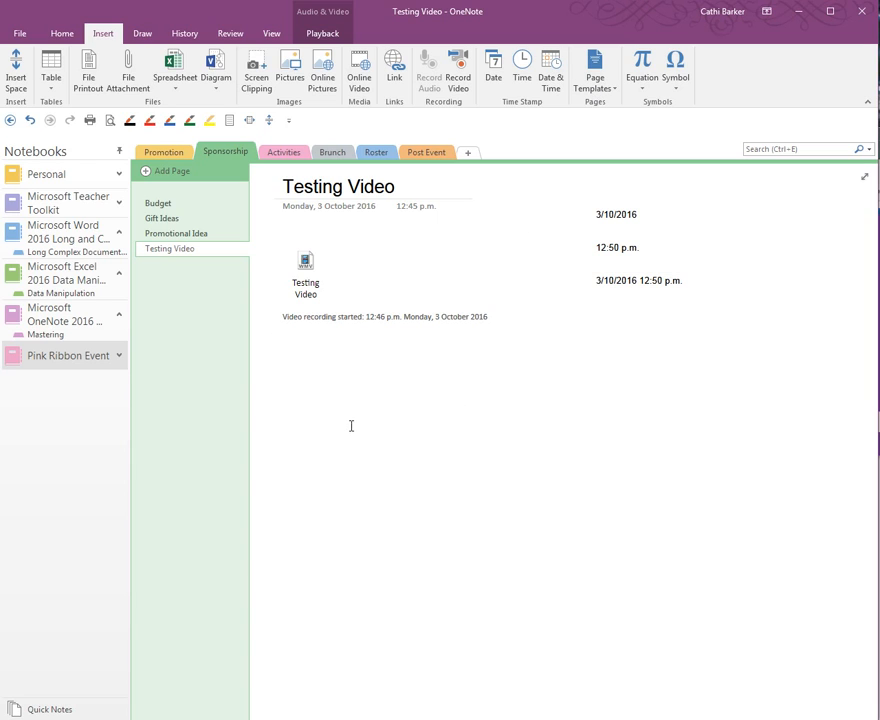
left_click(646, 90)
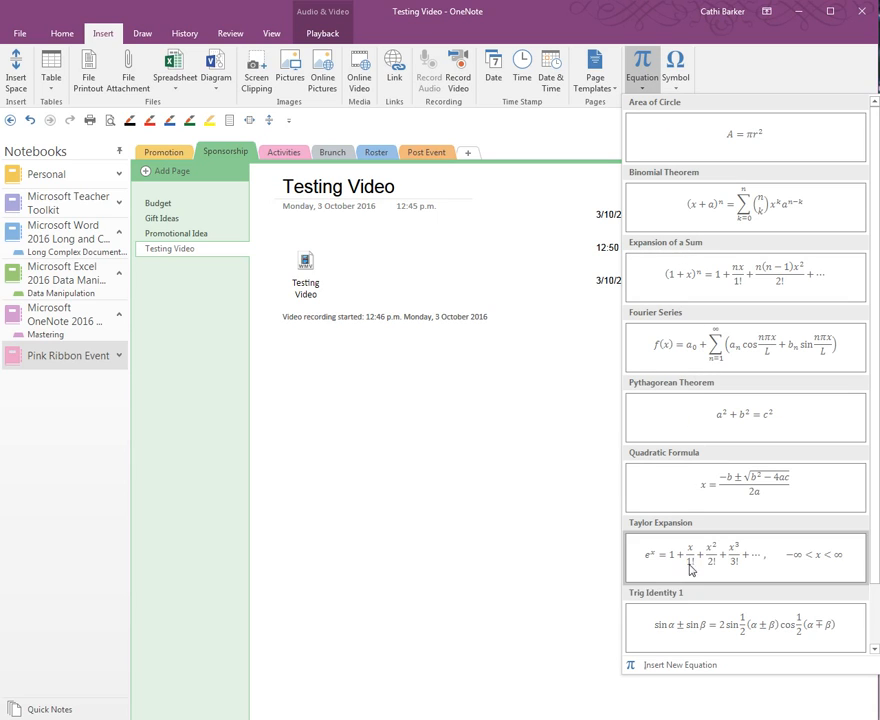
left_click(697, 670)
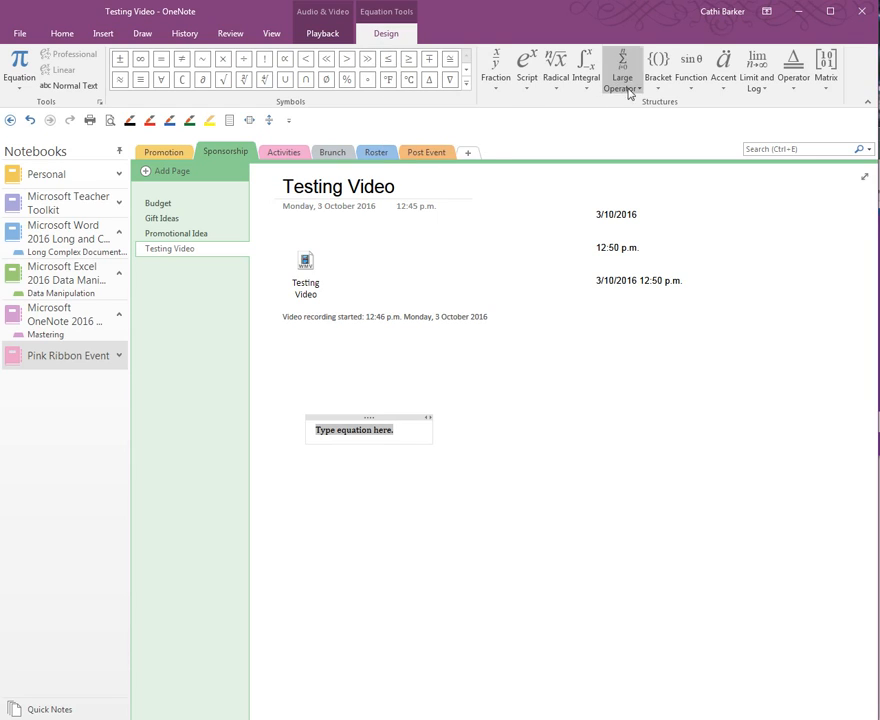
left_click(659, 84)
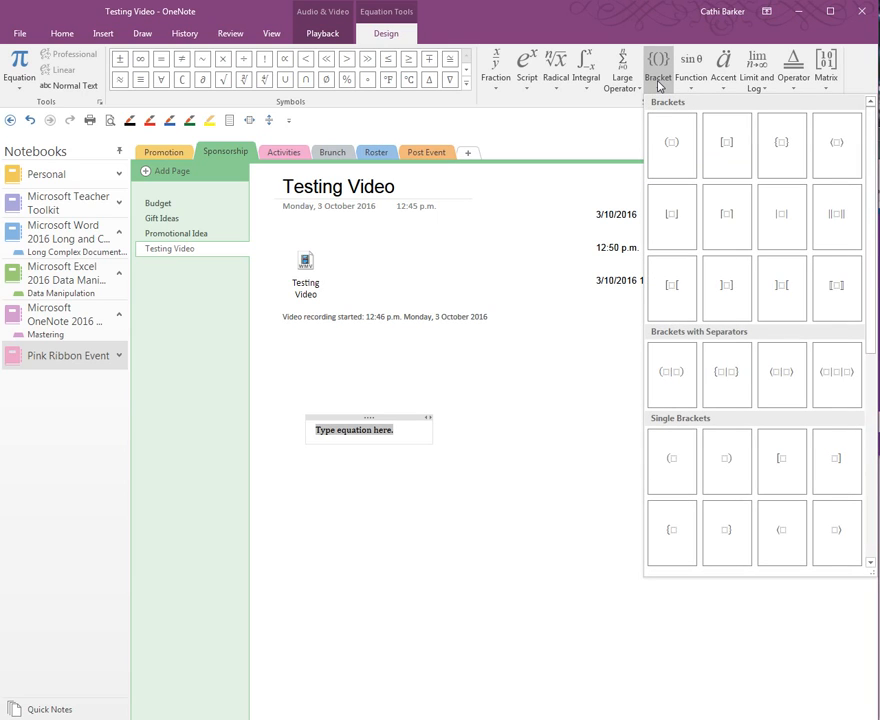
left_click(672, 375)
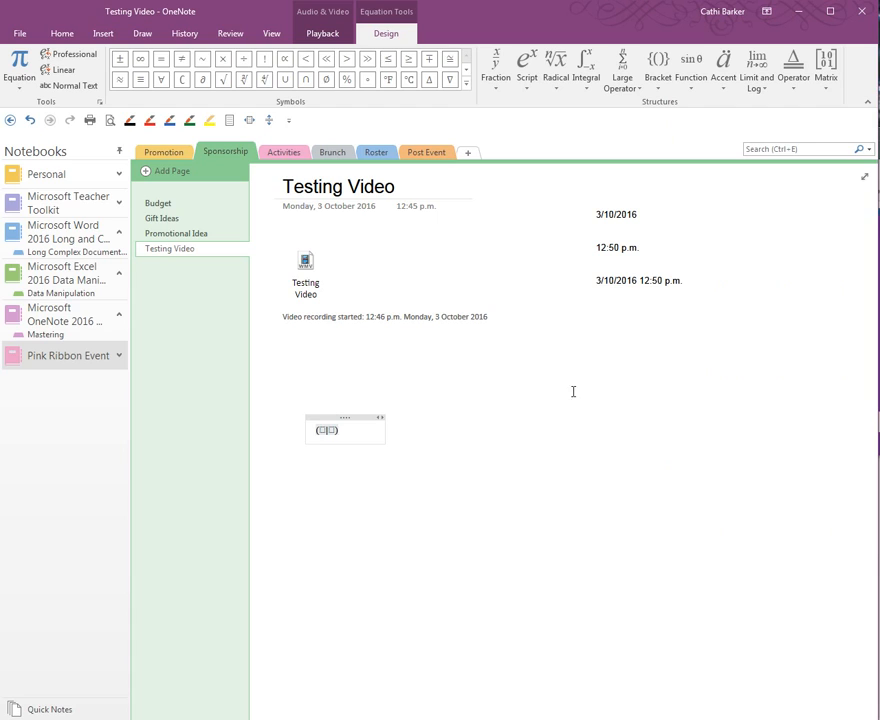
- Fill the equation's first placeholder with the quadratic formula radical and the second with a plain integral of x subscript y²
left_click(558, 90)
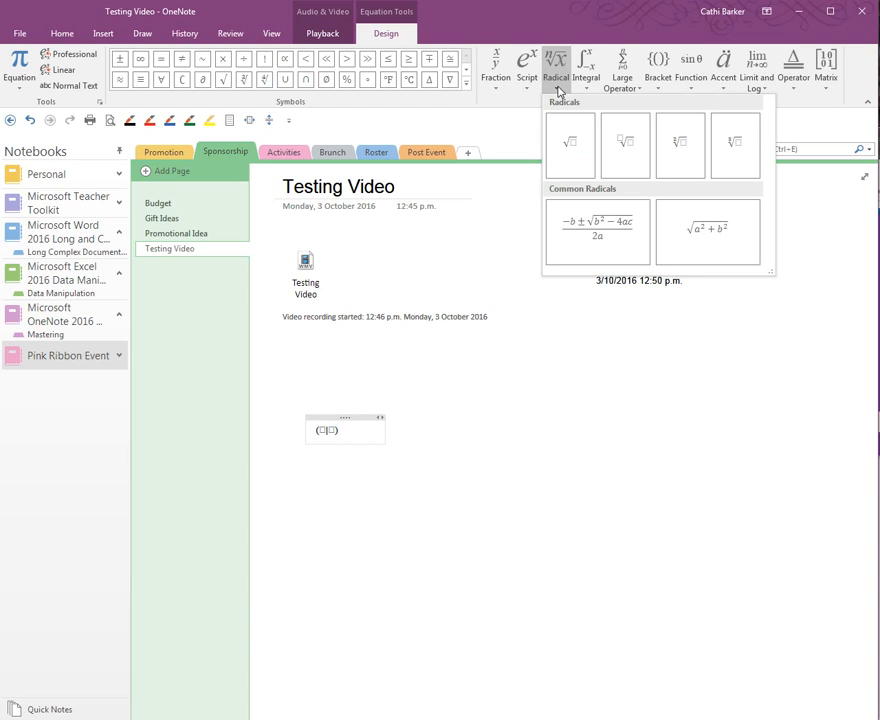
left_click(580, 236)
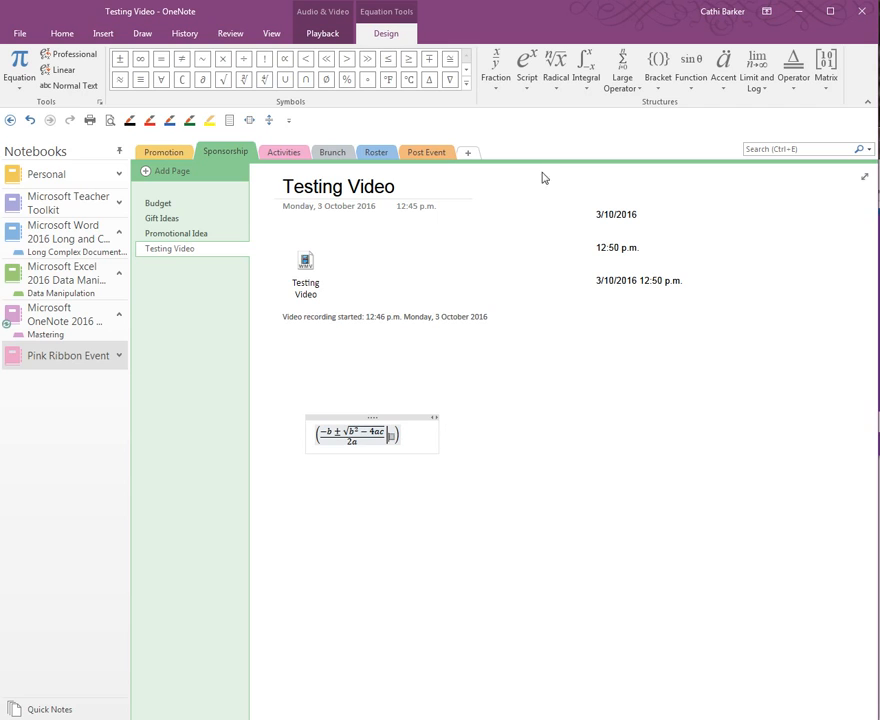
left_click(592, 88)
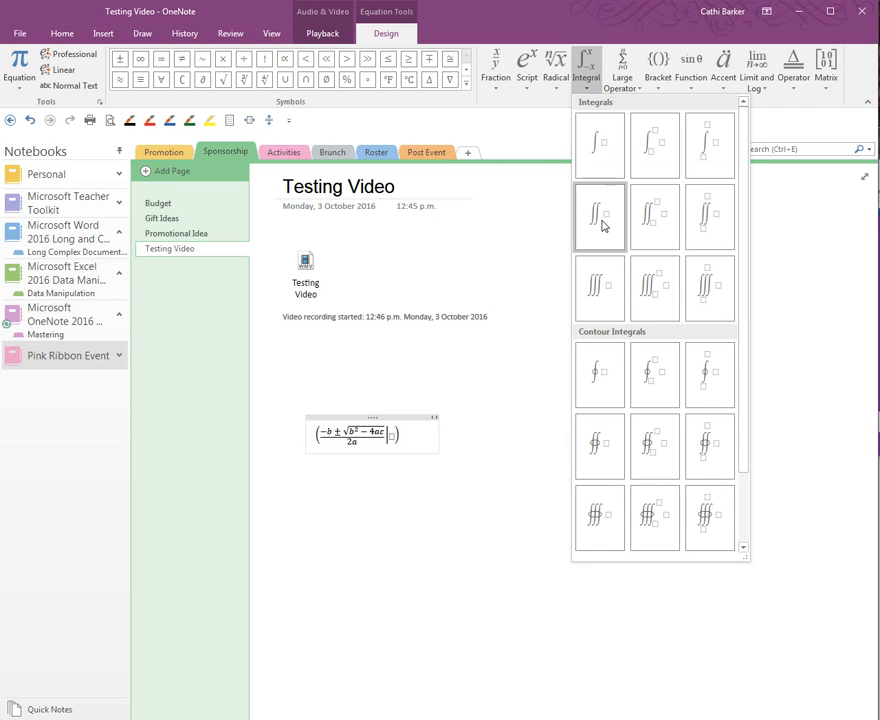
left_click(605, 140)
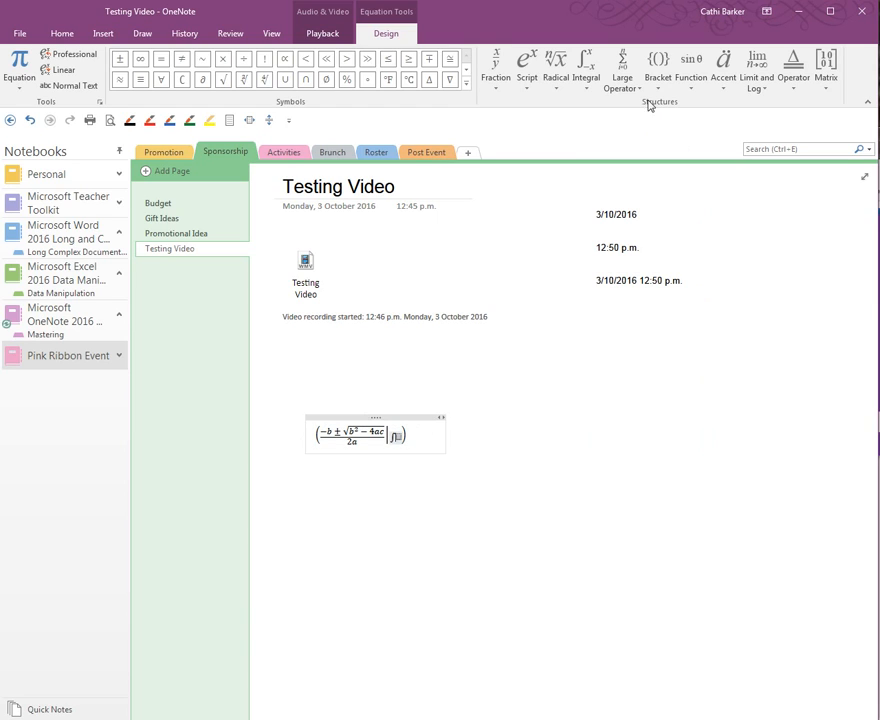
left_click(529, 89)
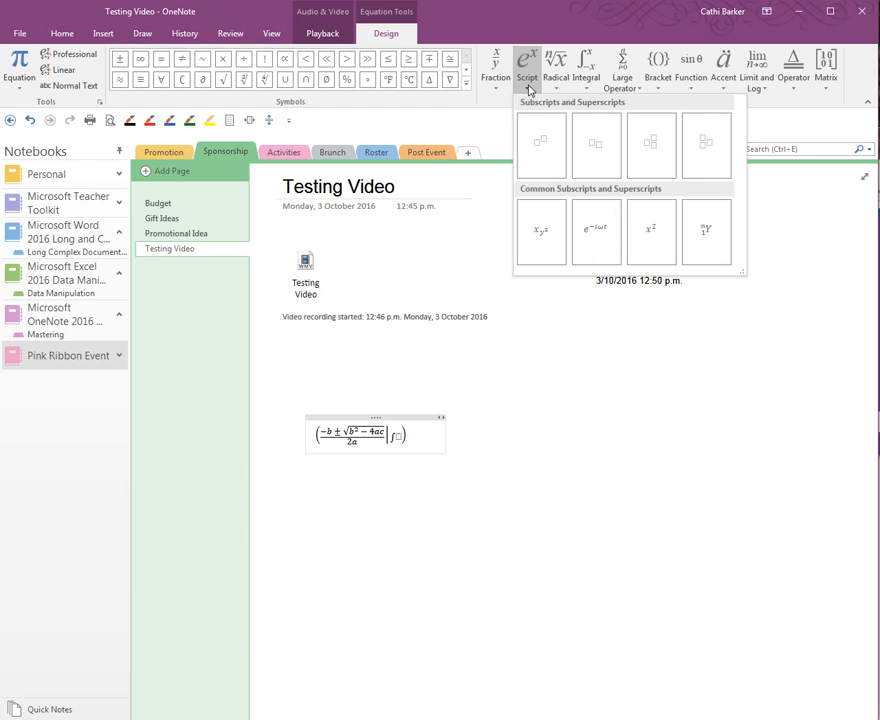
left_click(540, 248)
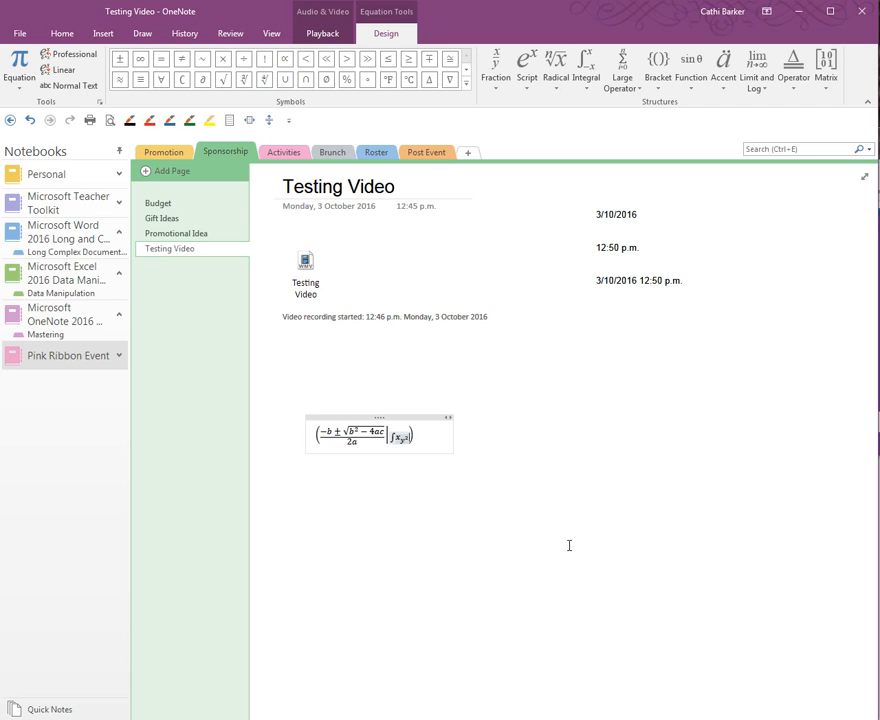
- Place the insertion point in the blank area below the equation and open the full symbol collection
left_click(310, 502)
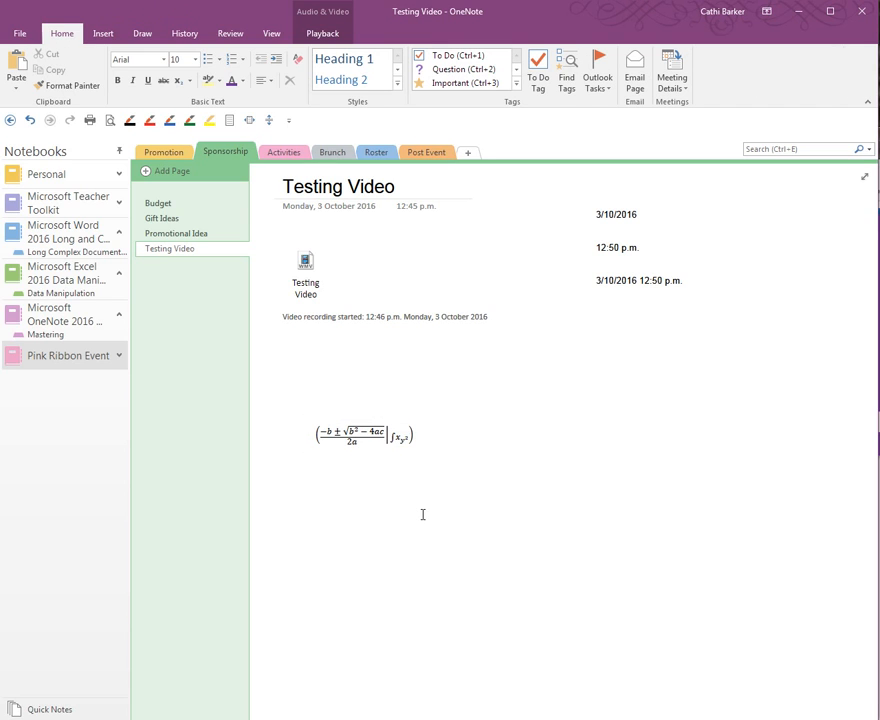
left_click(103, 33)
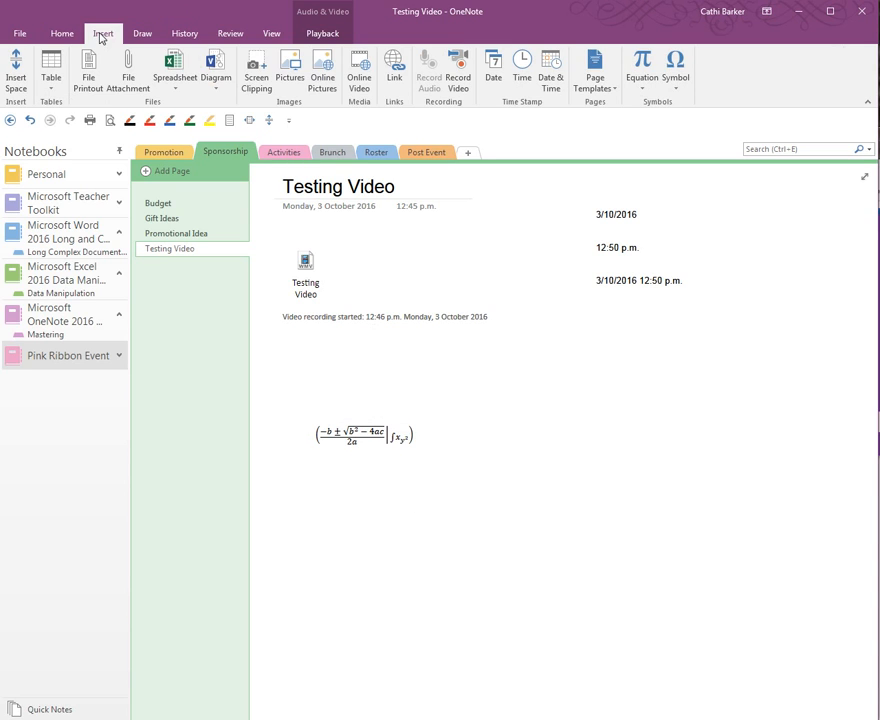
left_click(676, 91)
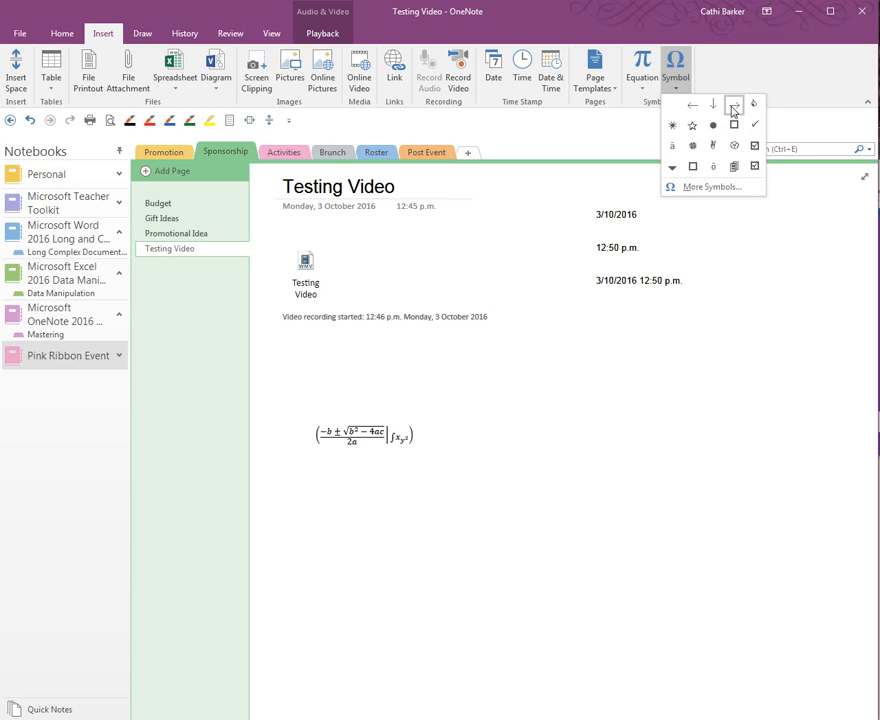
left_click(712, 187)
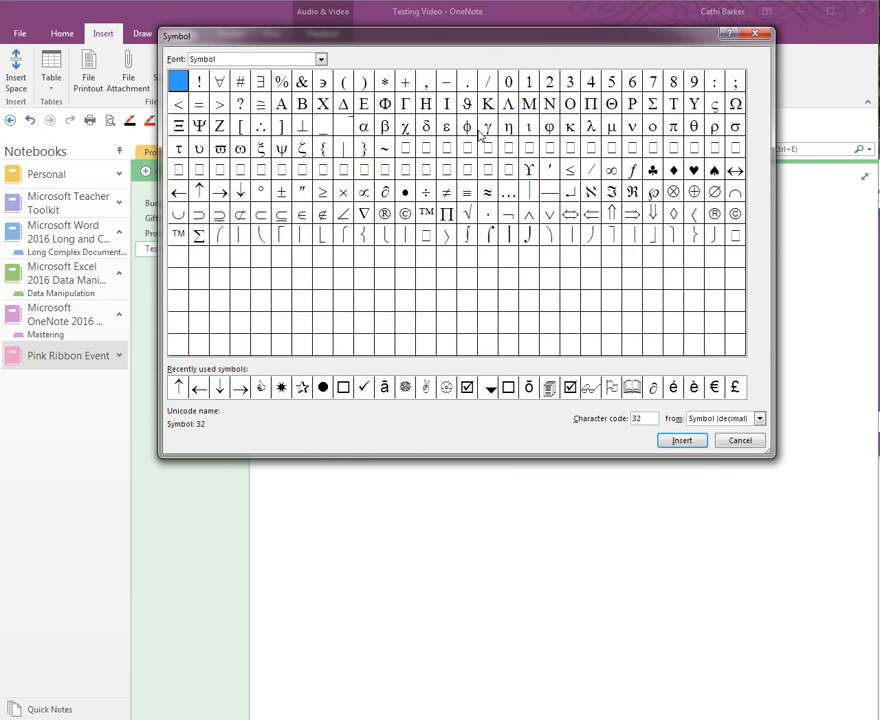
- Browse the symbols available in the Wingdings, Wingdings 2 and Wingdings 3 fonts
left_click(321, 59)
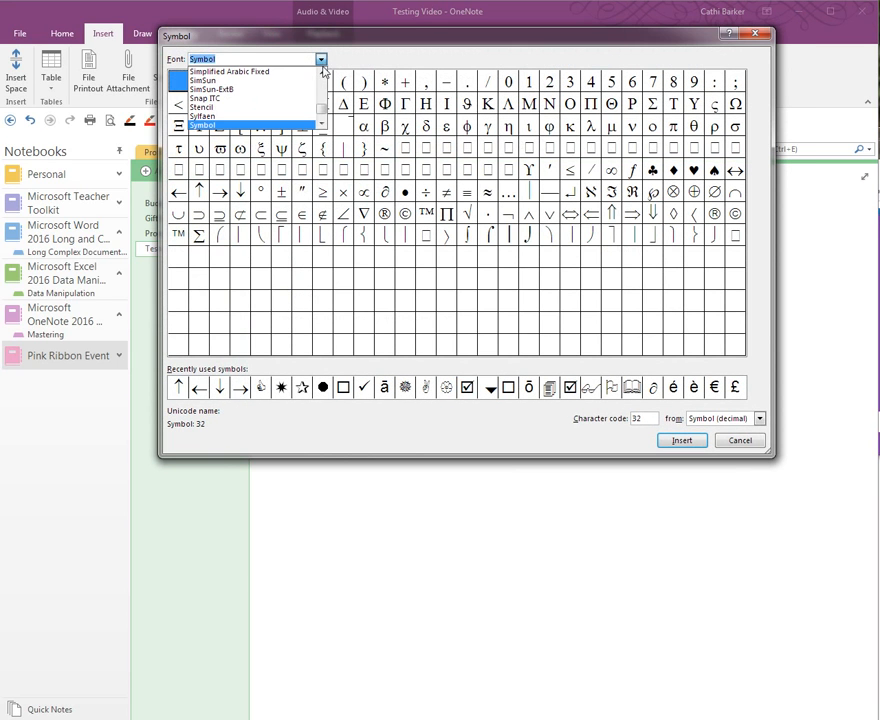
left_click(322, 124)
left_click(322, 124)
left_click(322, 124)
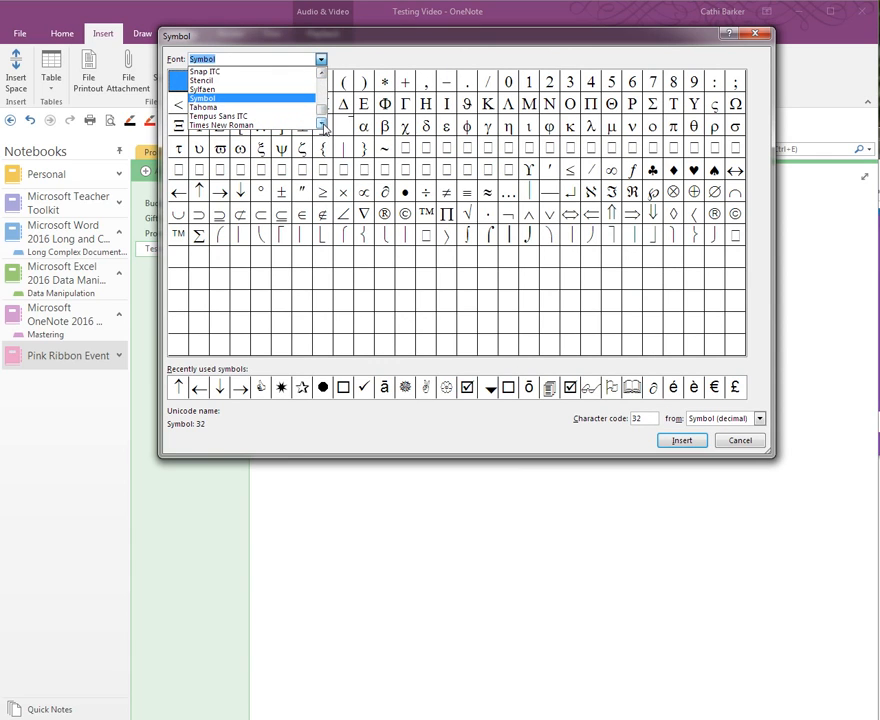
left_click(322, 124)
left_click(322, 124)
left_click(322, 124)
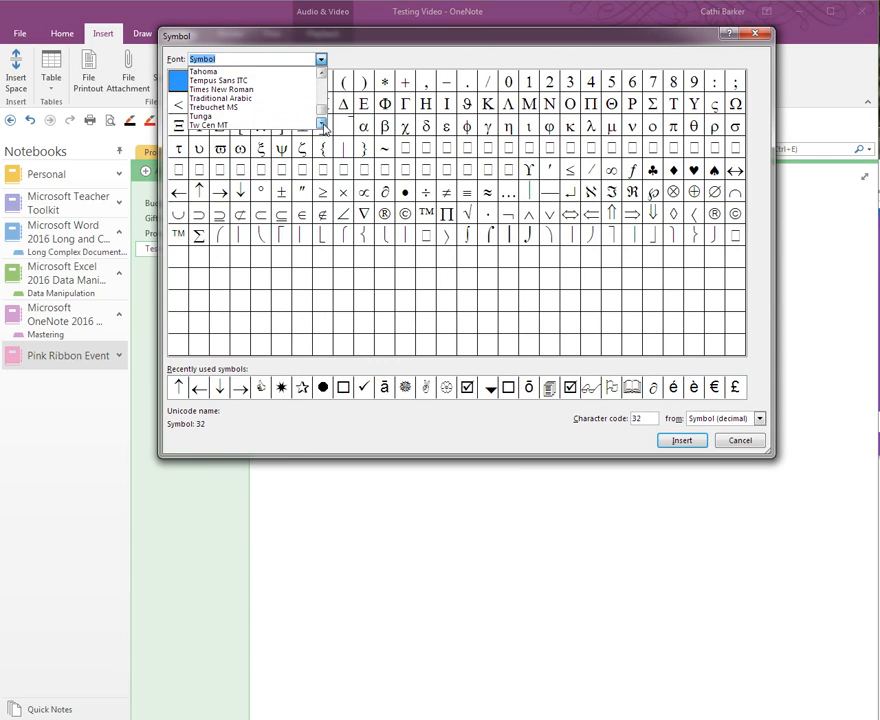
left_click(322, 124)
left_click(322, 124)
left_click(322, 124)
left_click(322, 124)
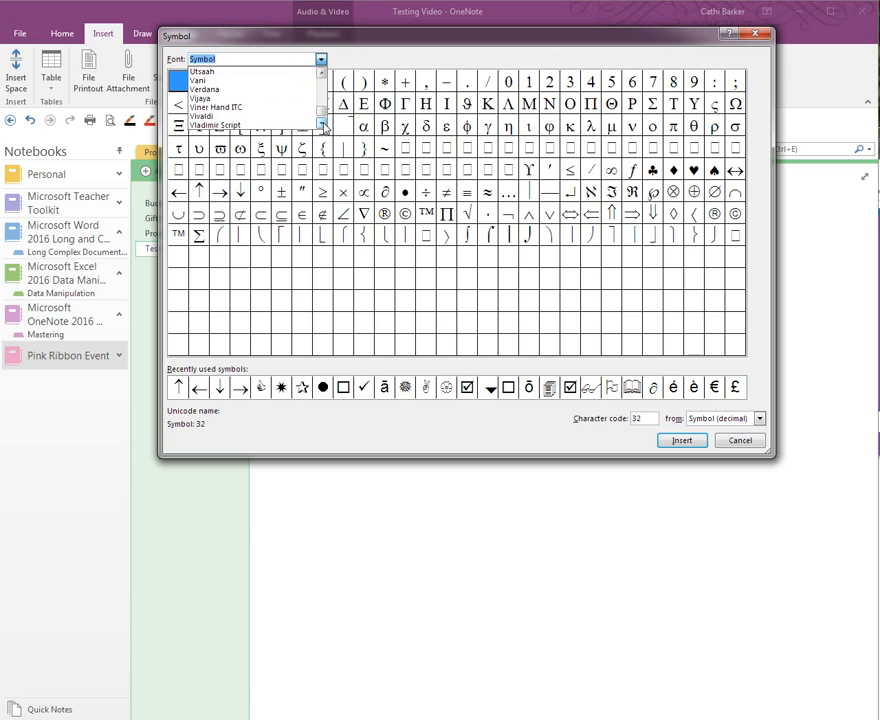
left_click(322, 124)
left_click(322, 124)
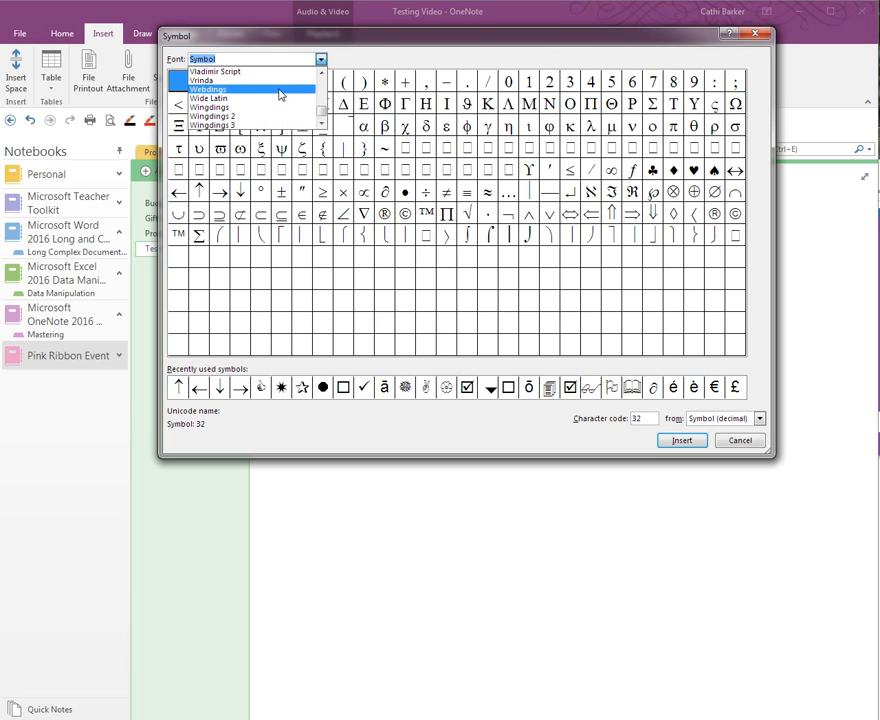
left_click(281, 107)
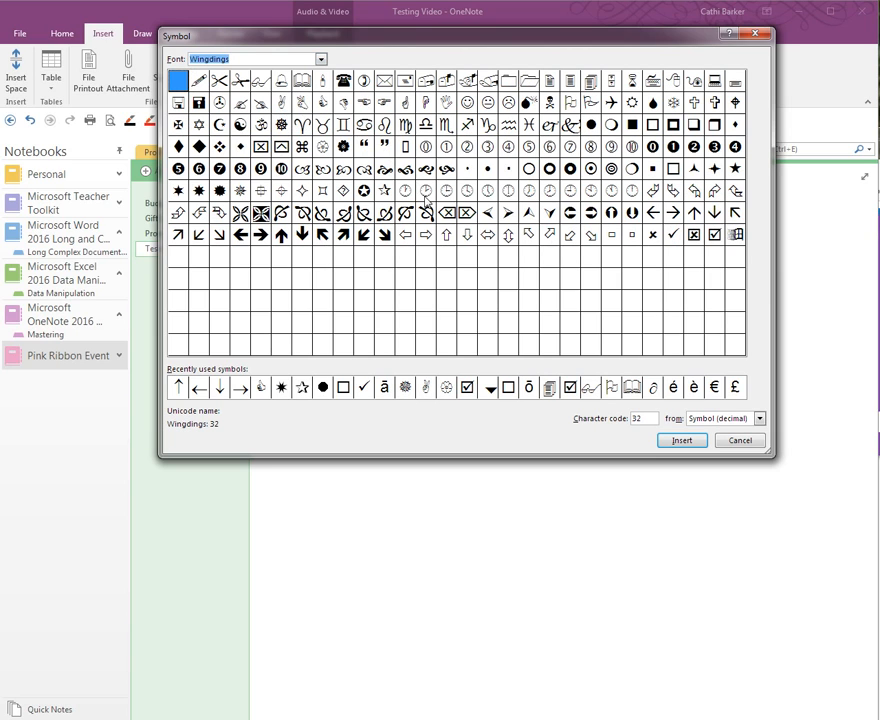
left_click(320, 59)
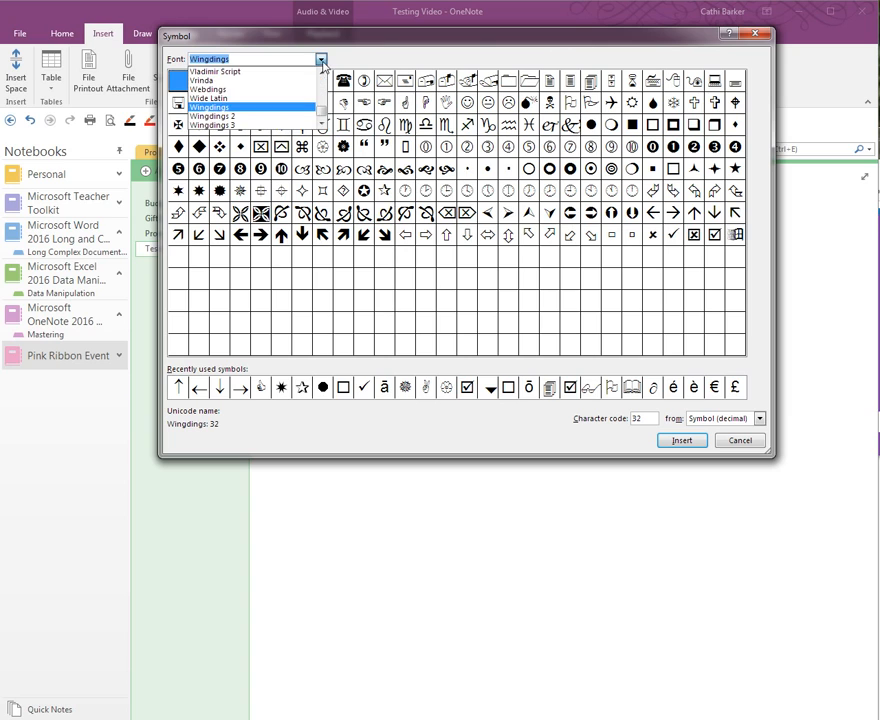
left_click(303, 116)
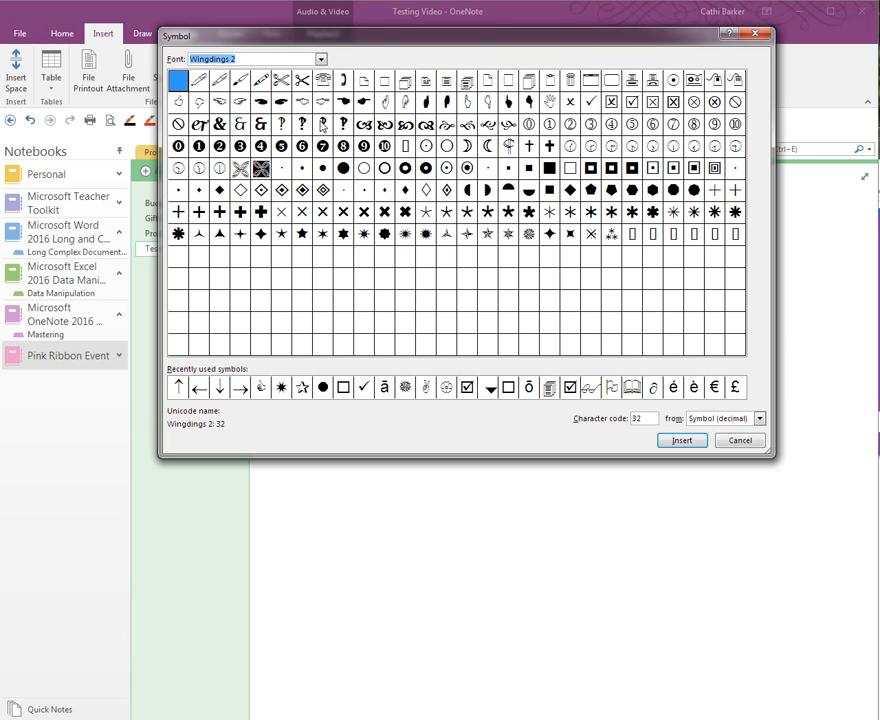
left_click(320, 59)
left_click(275, 127)
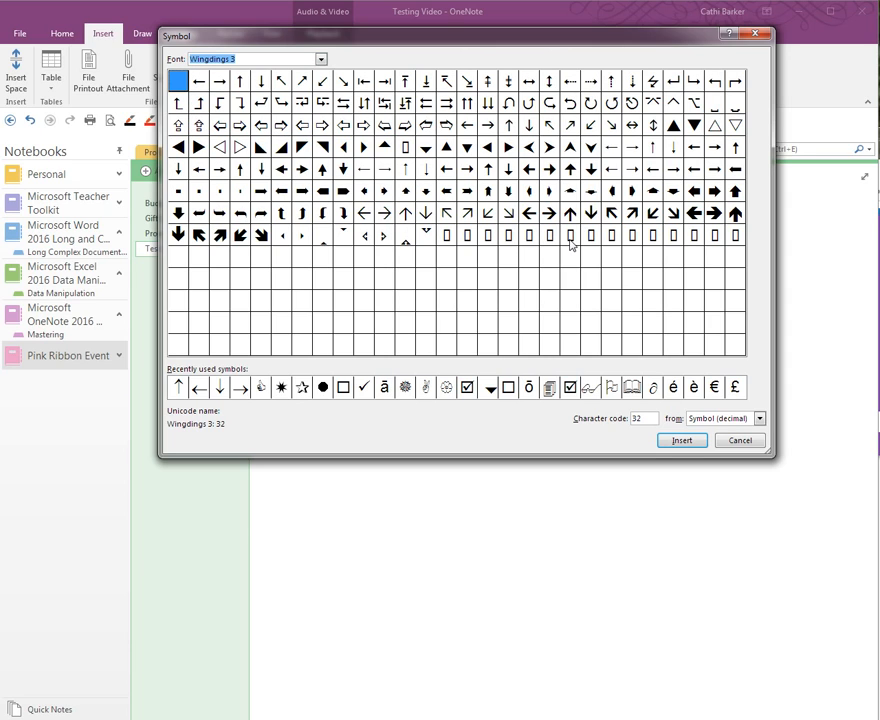
- Insert the heart symbol from the Webdings font, character code 89, below the equation
left_click(320, 59)
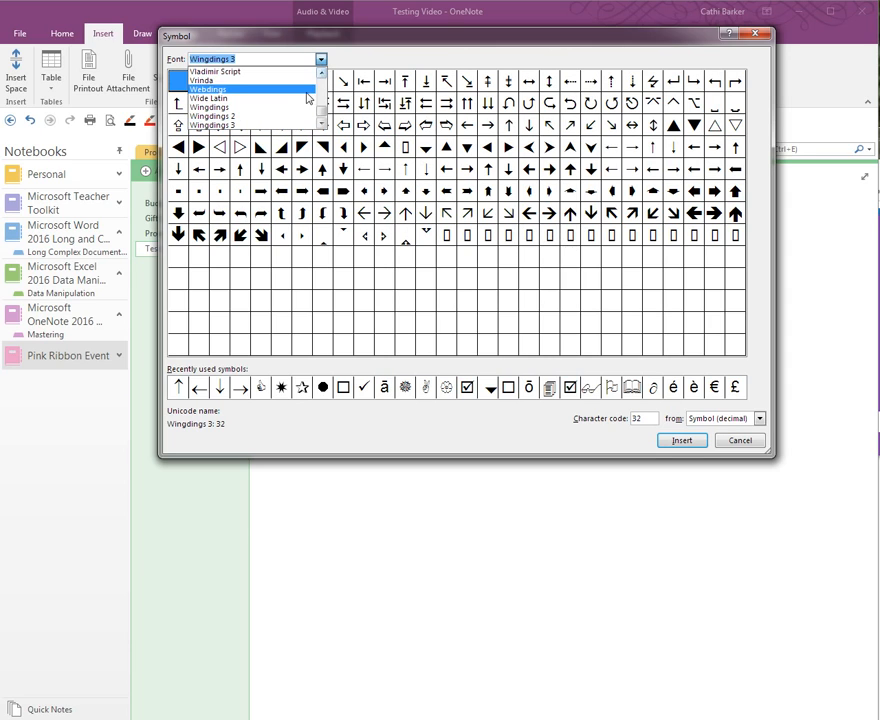
left_click(300, 90)
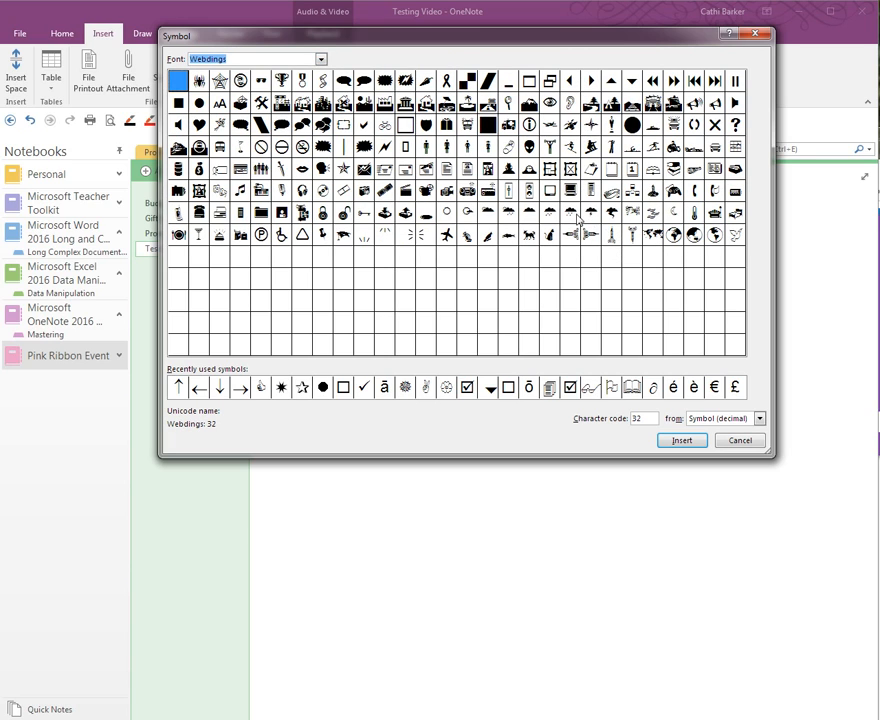
left_click(738, 127)
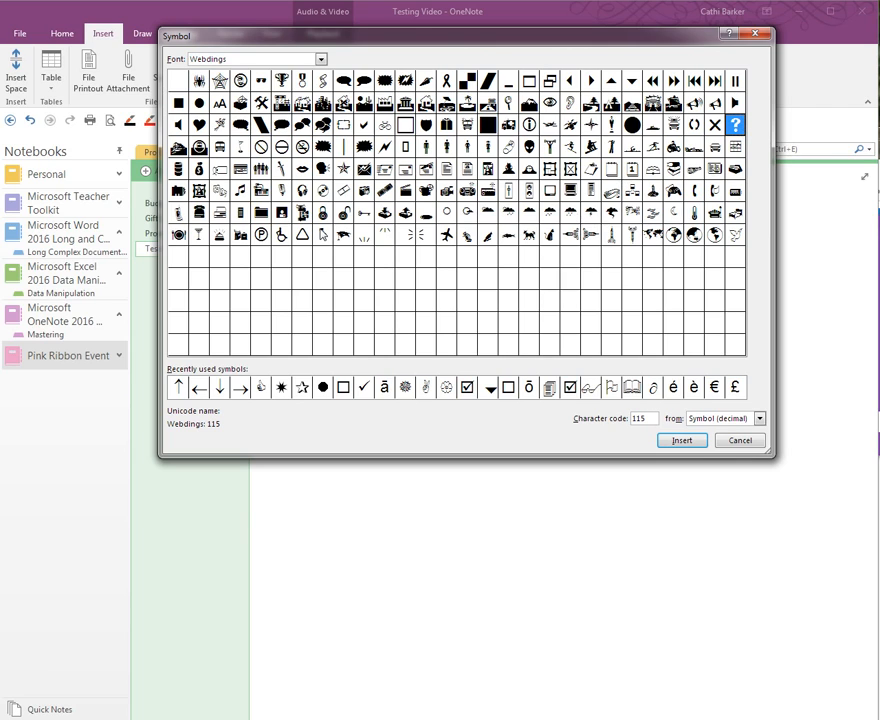
left_click(199, 124)
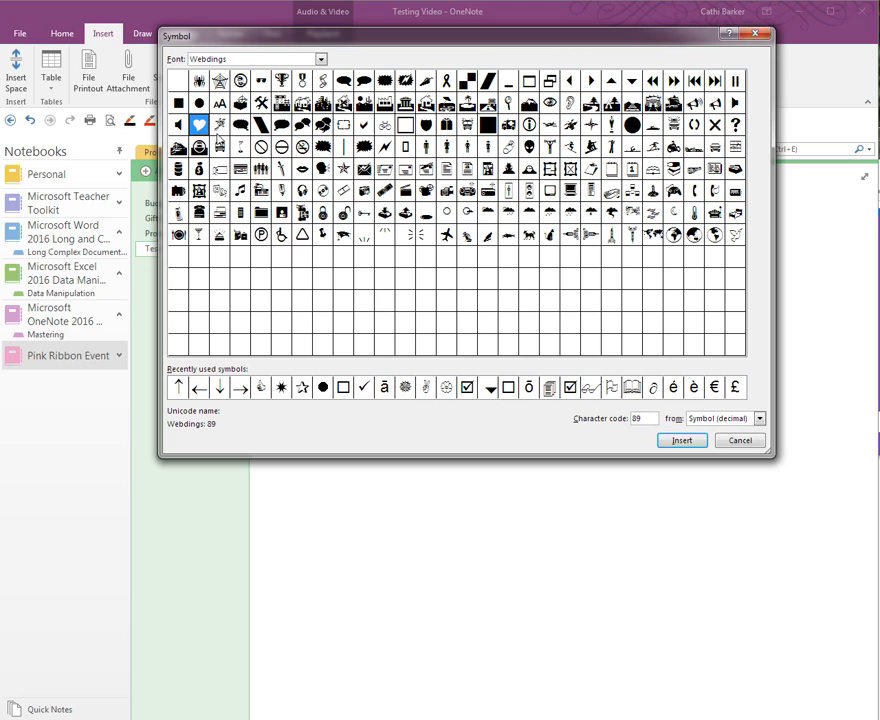
left_click(680, 441)
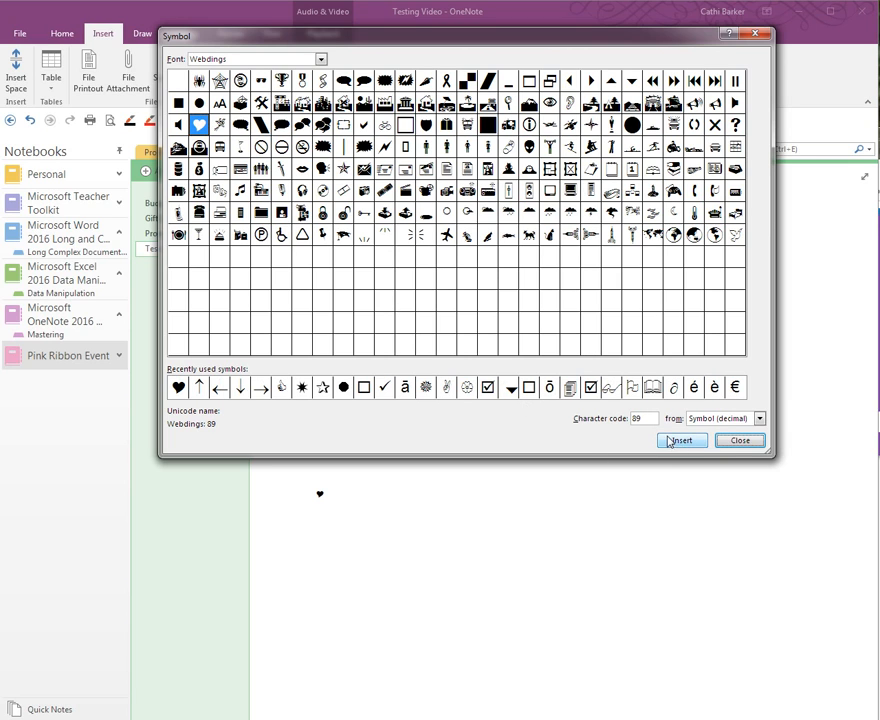
- Close the symbol collection and format the inserted heart symbol at 22 pt in red
left_click(738, 440)
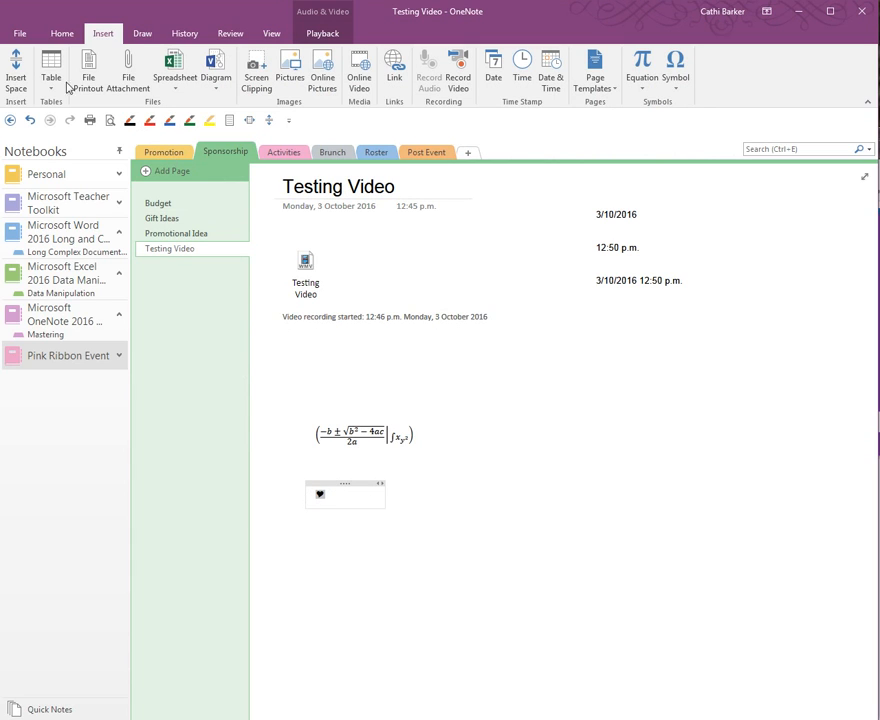
left_click(58, 35)
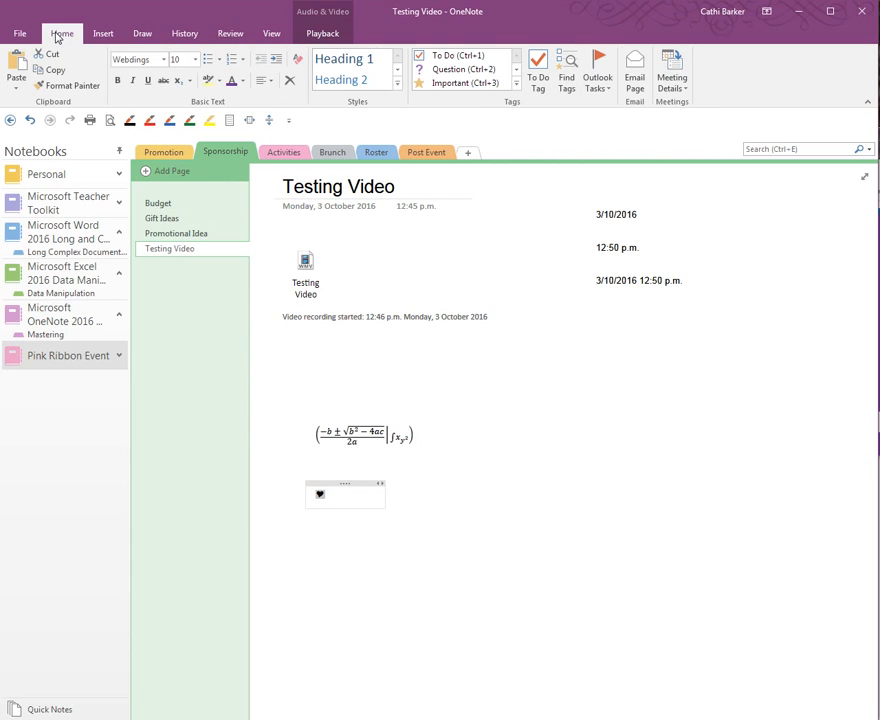
left_click(195, 59)
left_click(180, 232)
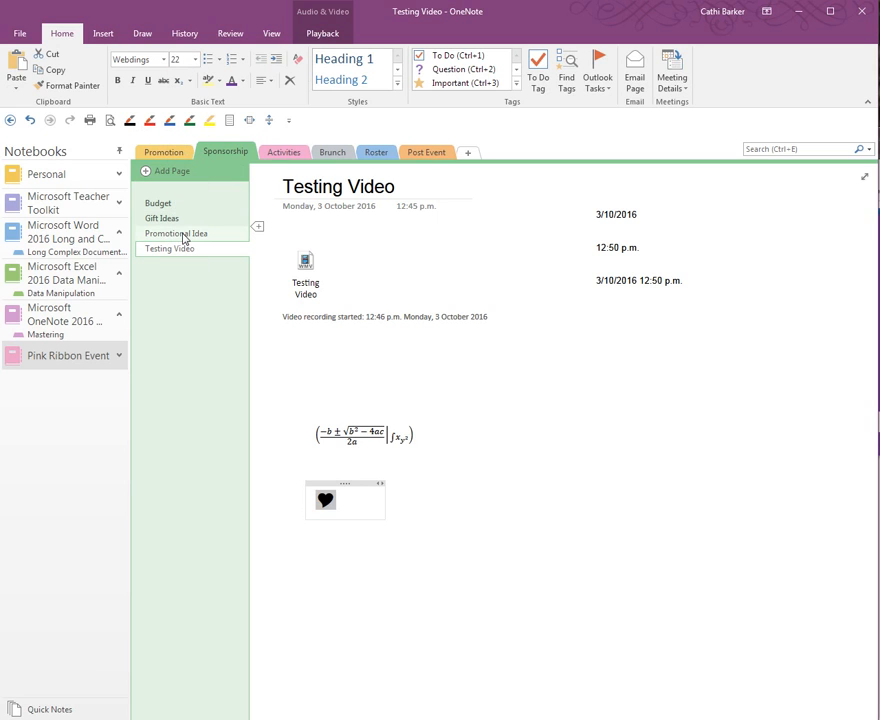
left_click(242, 81)
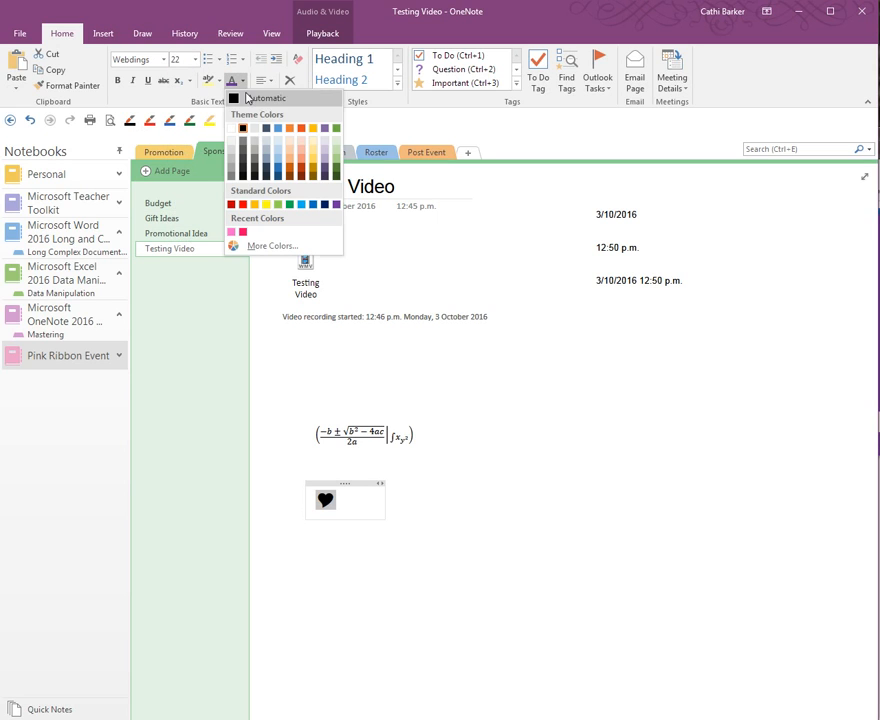
left_click(242, 232)
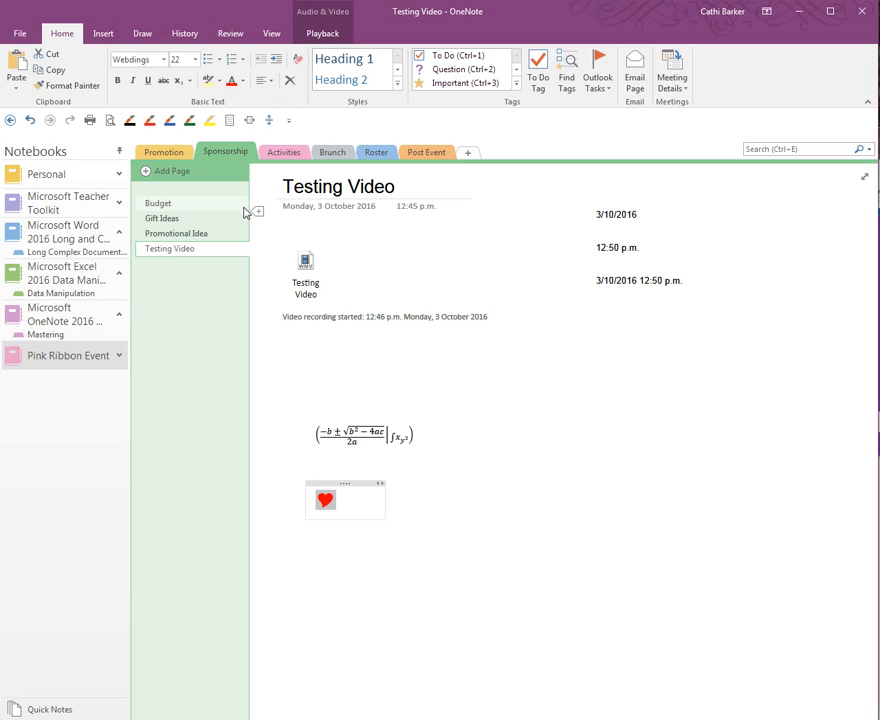
left_click(363, 505)
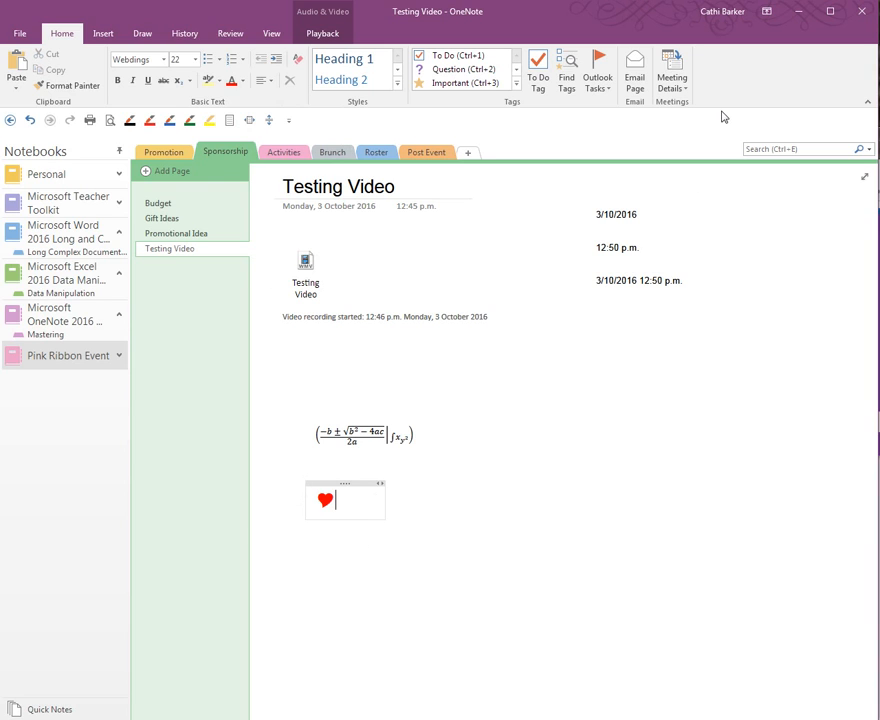
- Check the recently used symbols list for the heart and dismiss it without inserting anything
left_click(103, 33)
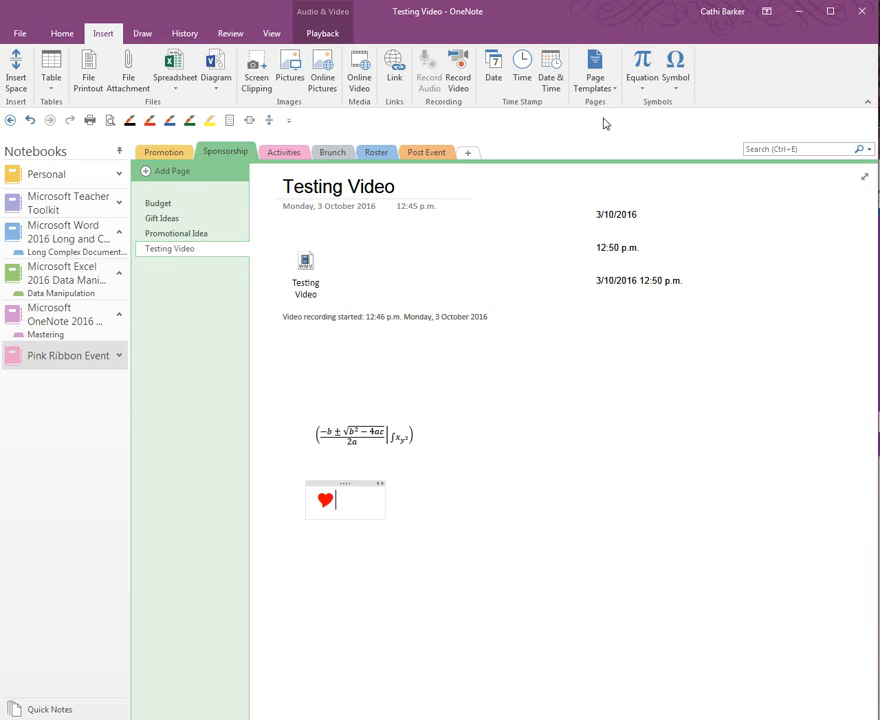
left_click(676, 84)
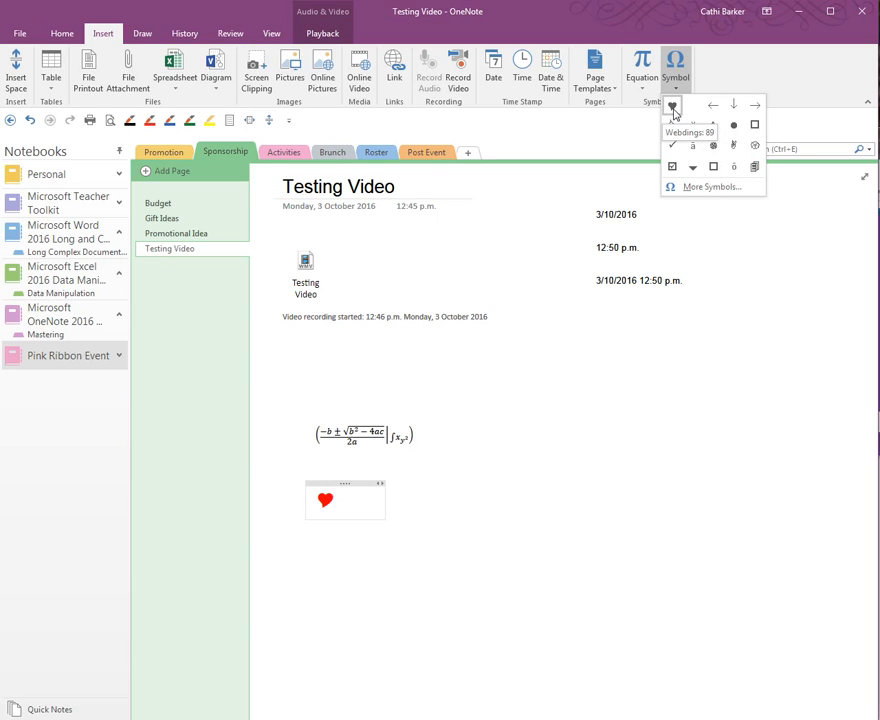
left_click(341, 555)
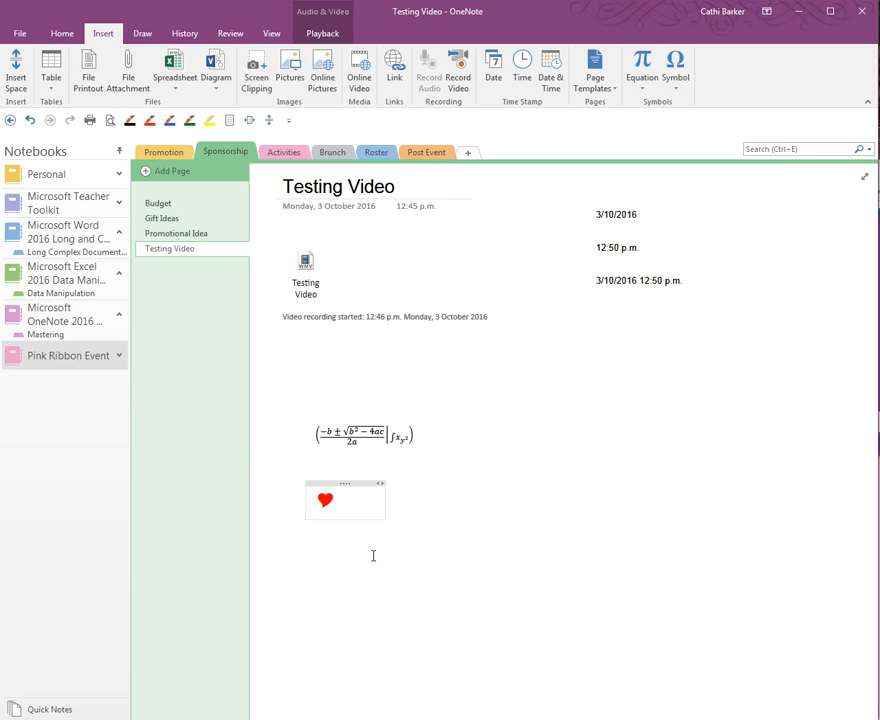
- Write Taupō in the blank area beside the equation, inserting ō from the recently used symbols
left_click(531, 414)
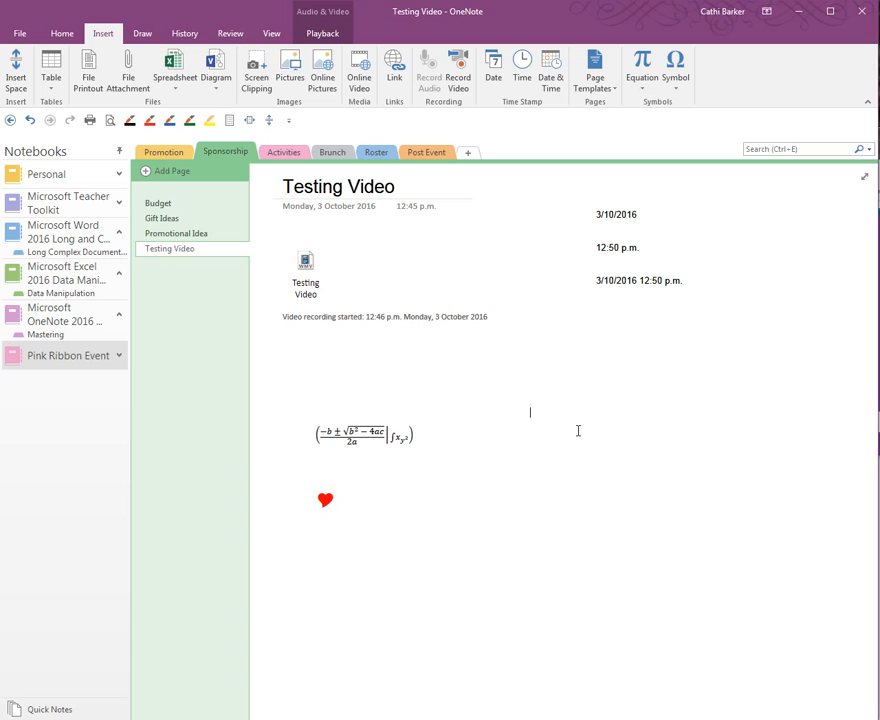
type("Taup")
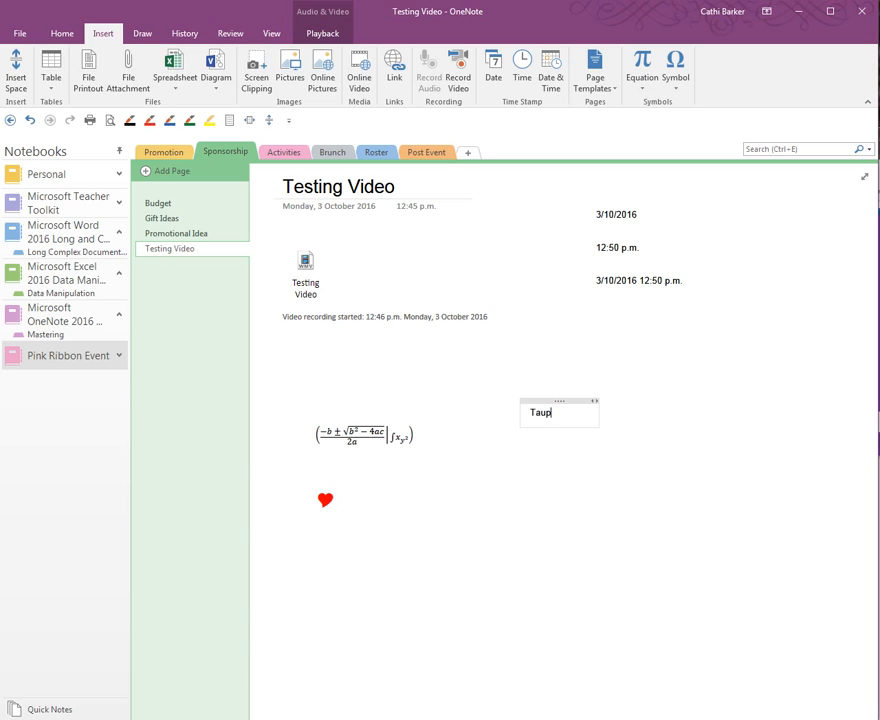
left_click(677, 82)
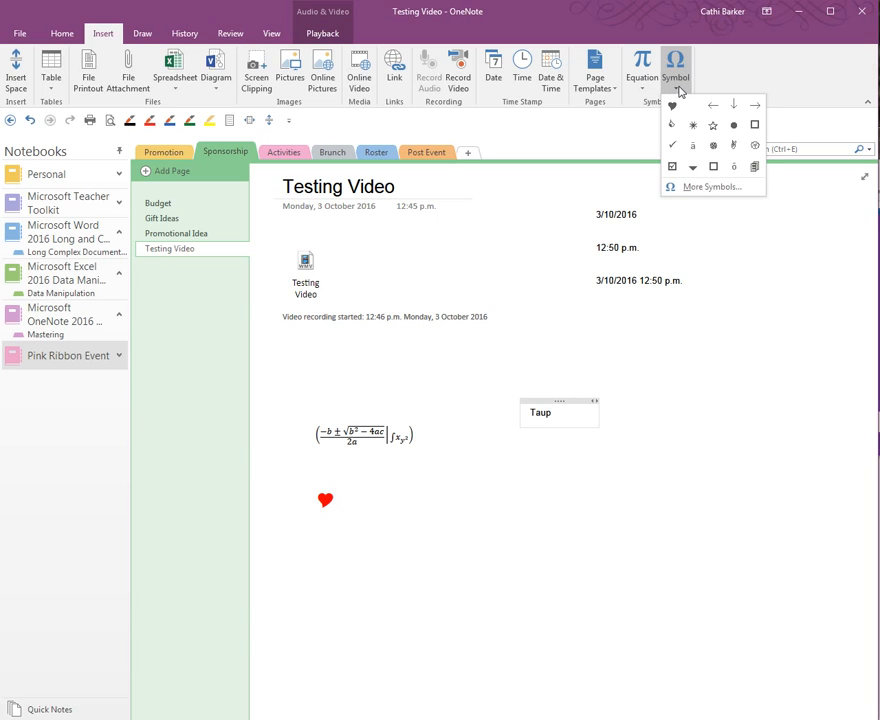
left_click(737, 170)
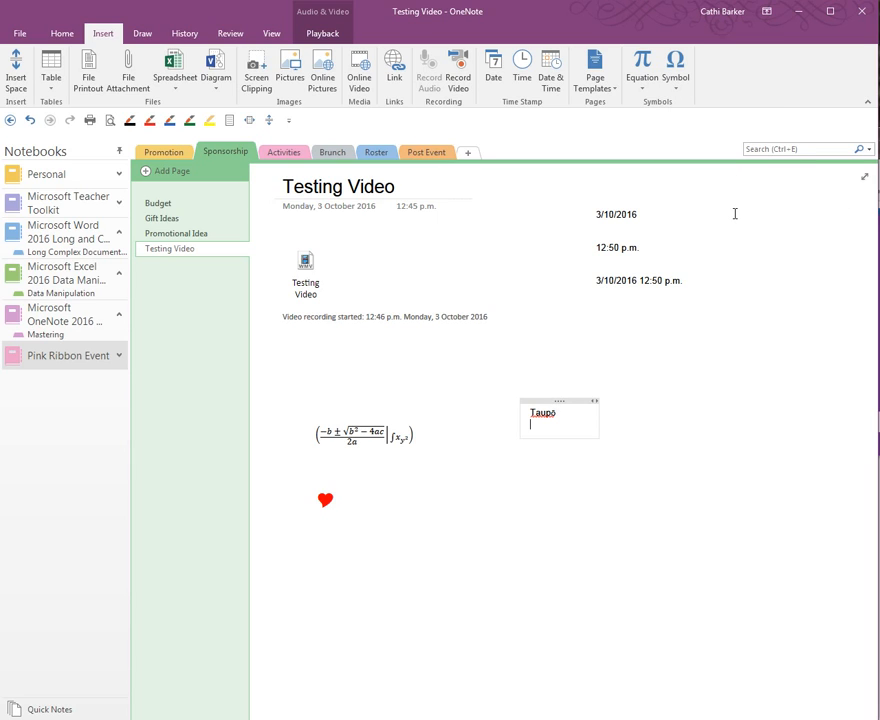
- Add Whakatāne on the line below Taupō, inserting ā from the recently used symbols
type("Whakat")
left_click(640, 82)
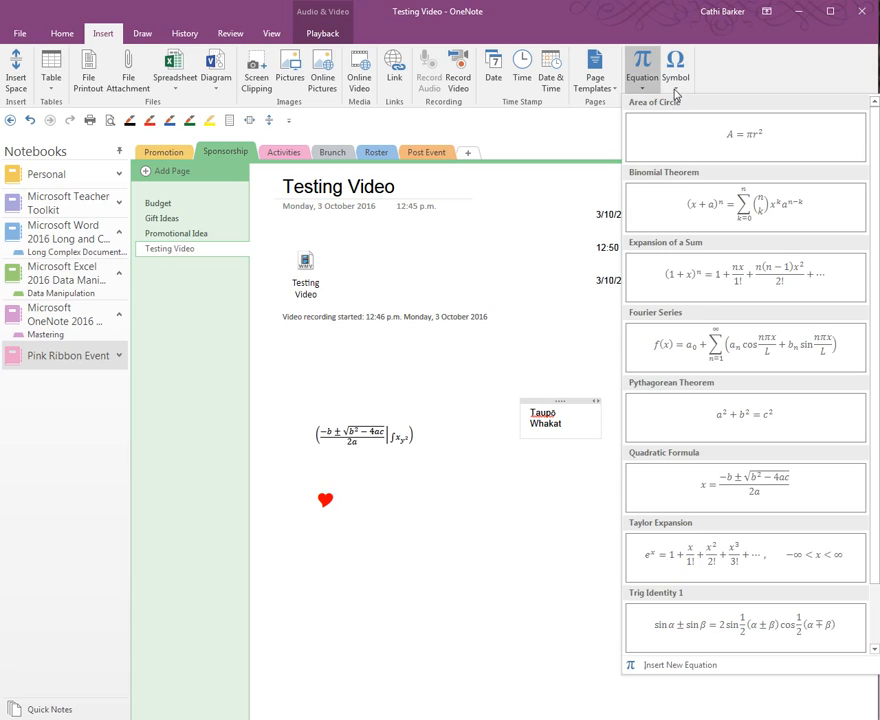
left_click(675, 90)
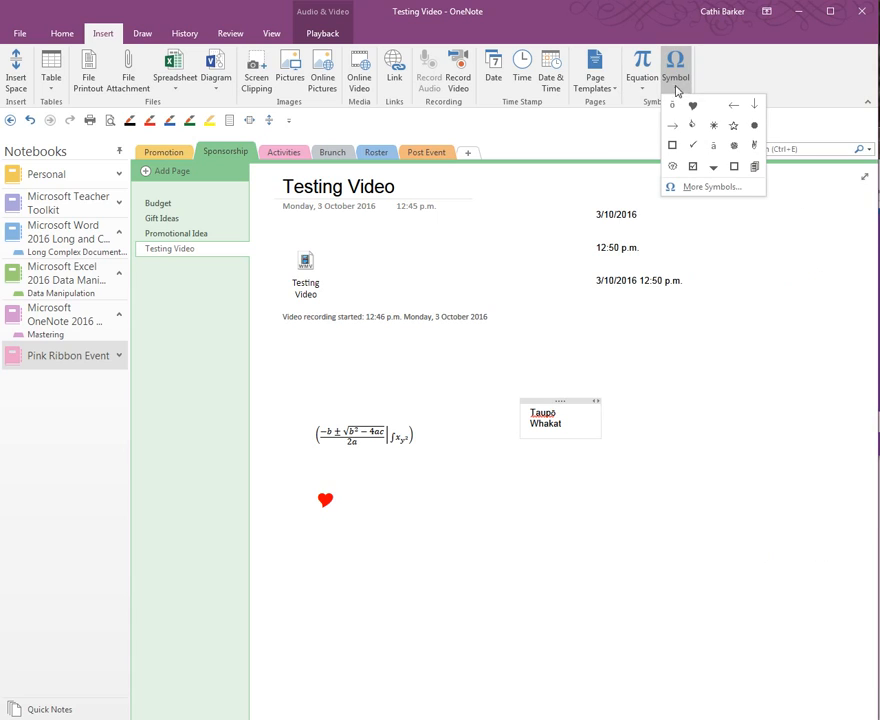
left_click(714, 150)
type("ne")
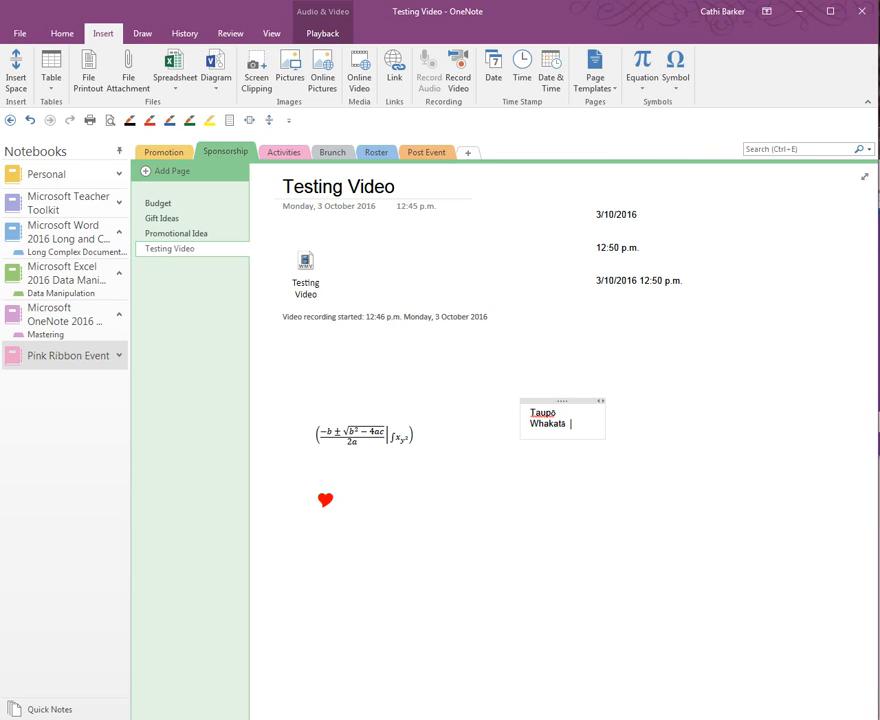
- Set the font size of the whole Taupō and Whakatāne note to 22
left_click(575, 402)
left_click(62, 33)
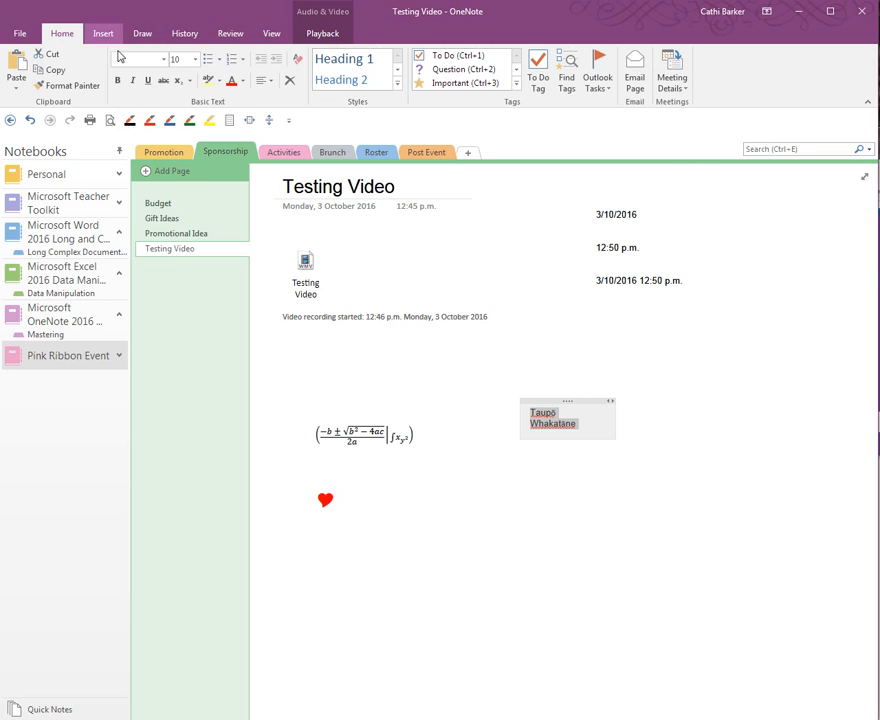
left_click(195, 60)
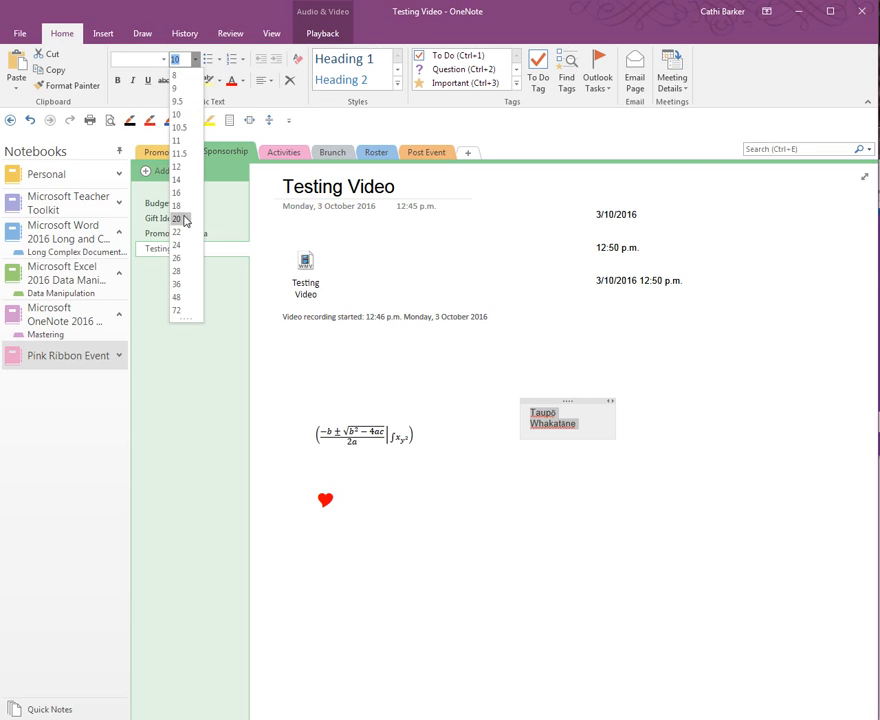
left_click(181, 231)
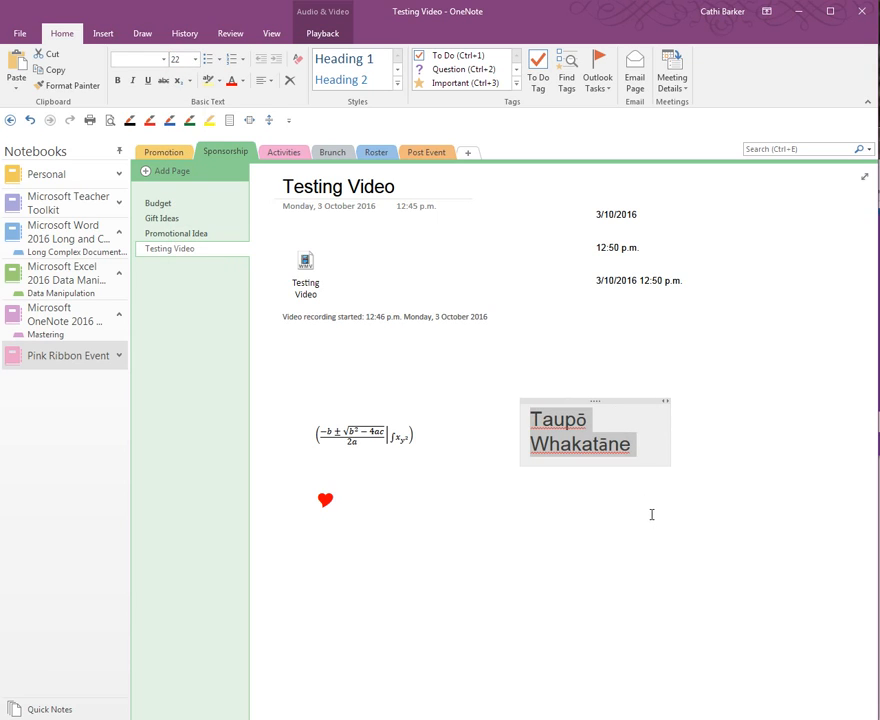
- Add blank lines below Whakatāne and open the full symbol collection
left_click(632, 446)
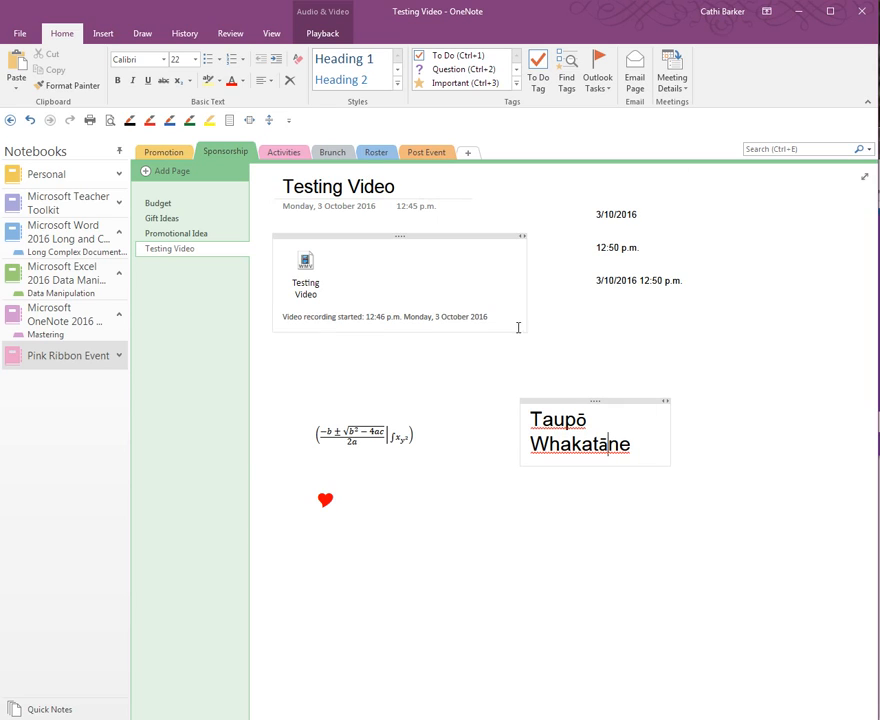
key("Return")
key("Return")
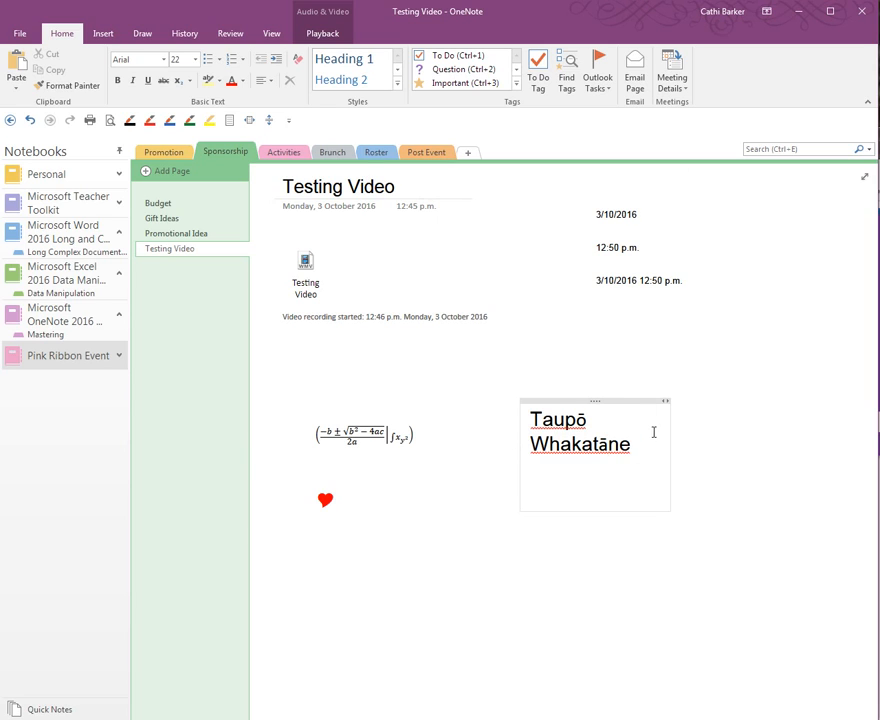
left_click(104, 33)
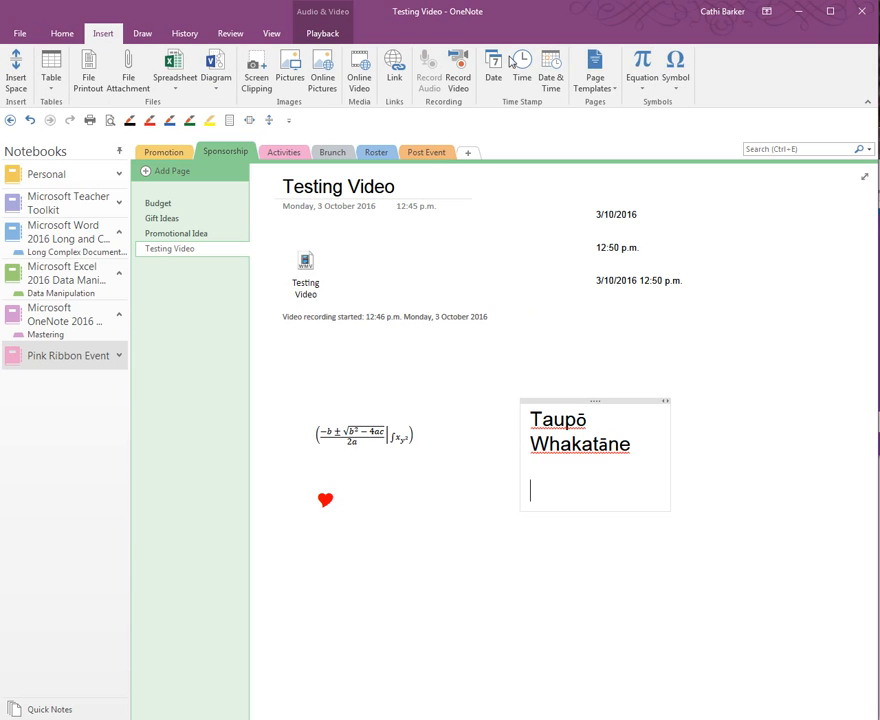
left_click(670, 86)
left_click(695, 187)
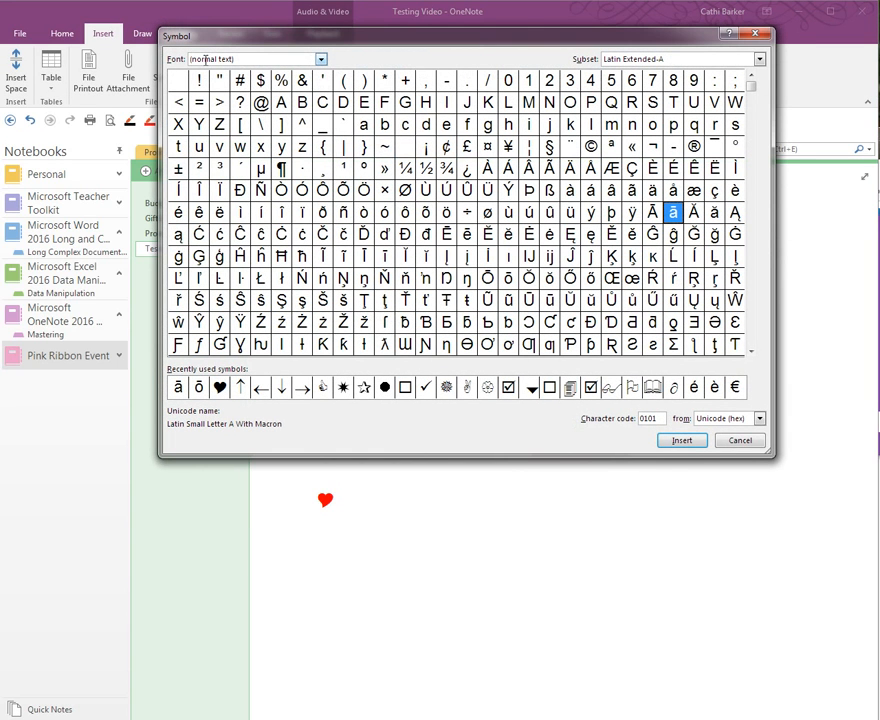
- Examine the normal text characters ō, Ō, ā and Ā with macrons, and close the symbol collection without inserting any
left_click(320, 59)
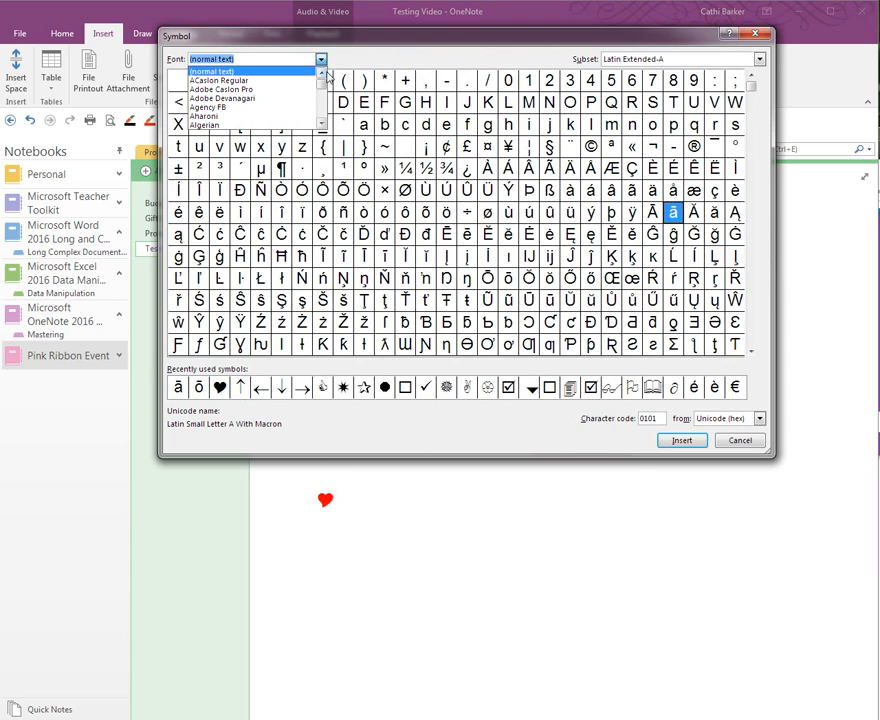
left_click(250, 71)
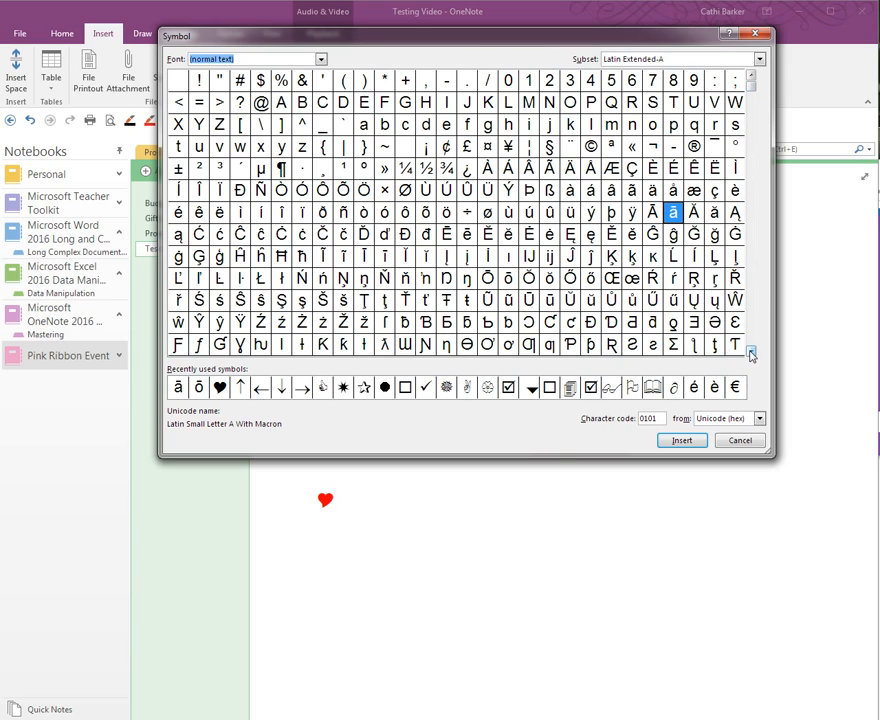
left_click(508, 278)
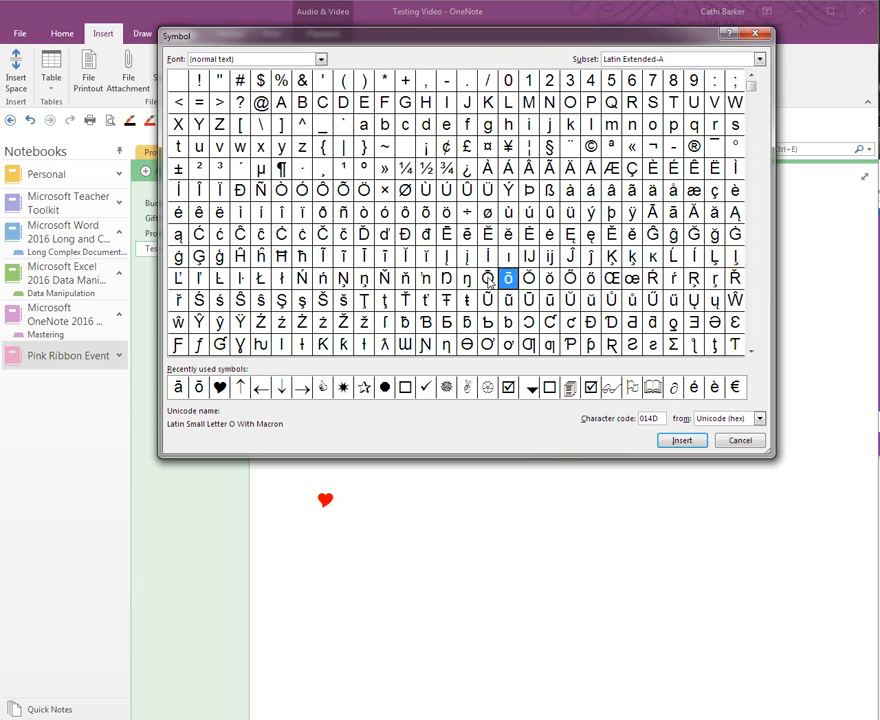
left_click(488, 279)
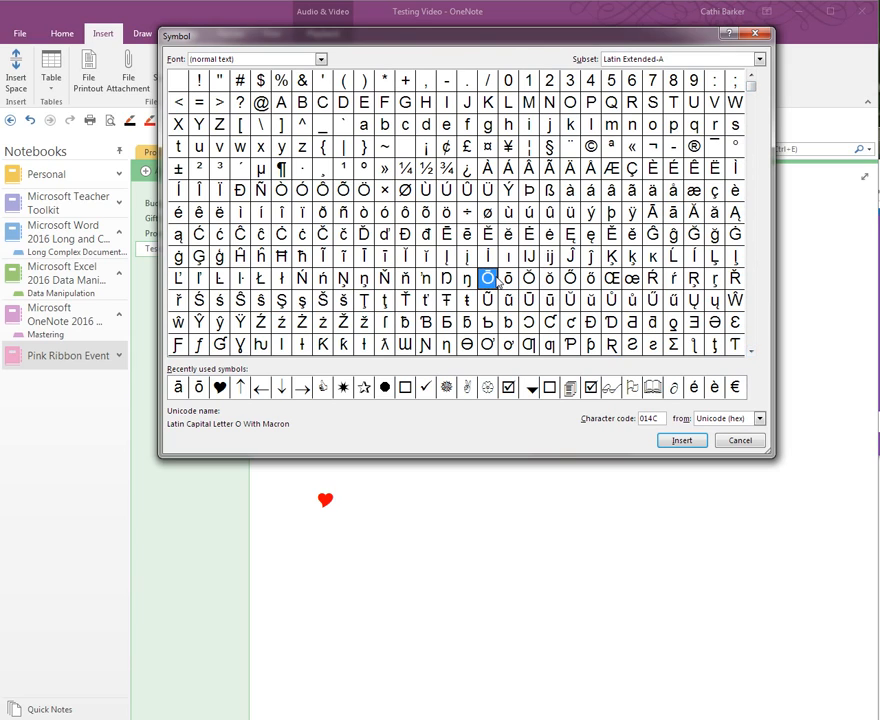
left_click(673, 216)
key("Left")
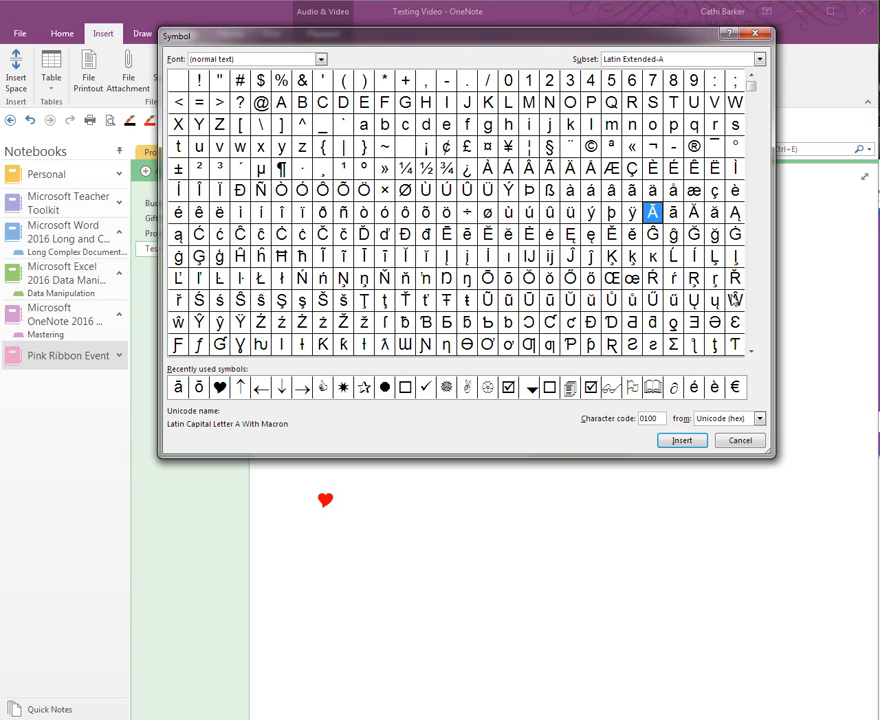
left_click(741, 440)
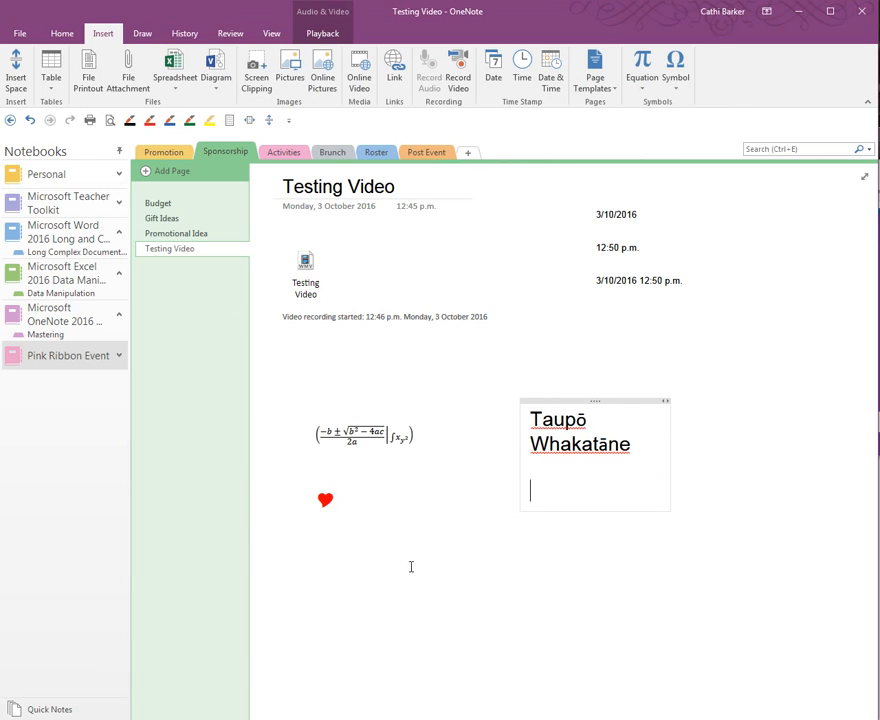
- Calculate 13+27+63+2= in a new note in the blank area below the heart
left_click(479, 605)
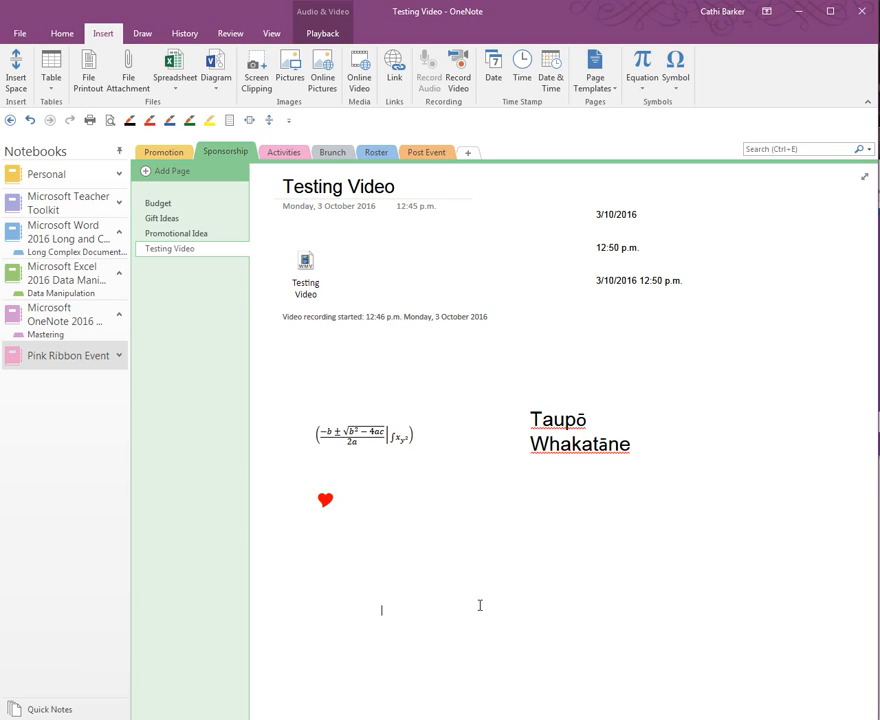
left_click(381, 610)
type("13+27")
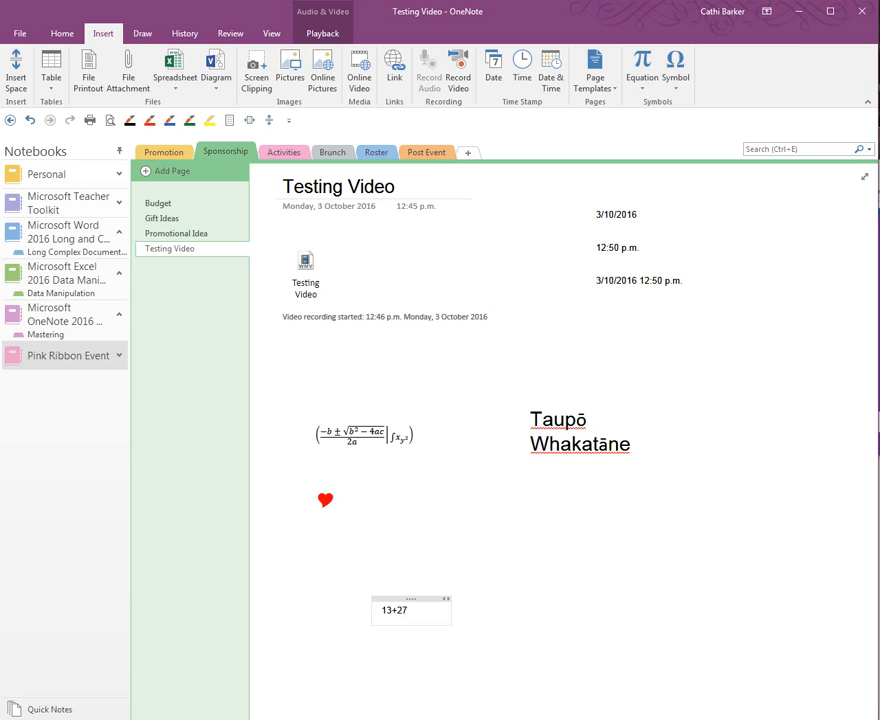
type("+63+2=105")
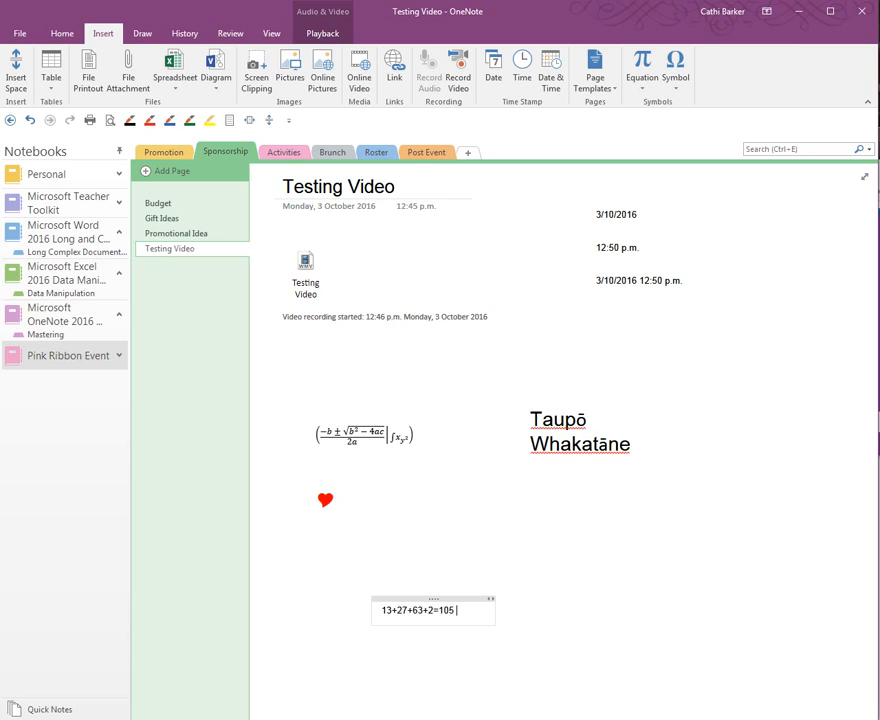
- Calculate 23*5/2-1= on a new line below the addition
key("Return")
type("23")
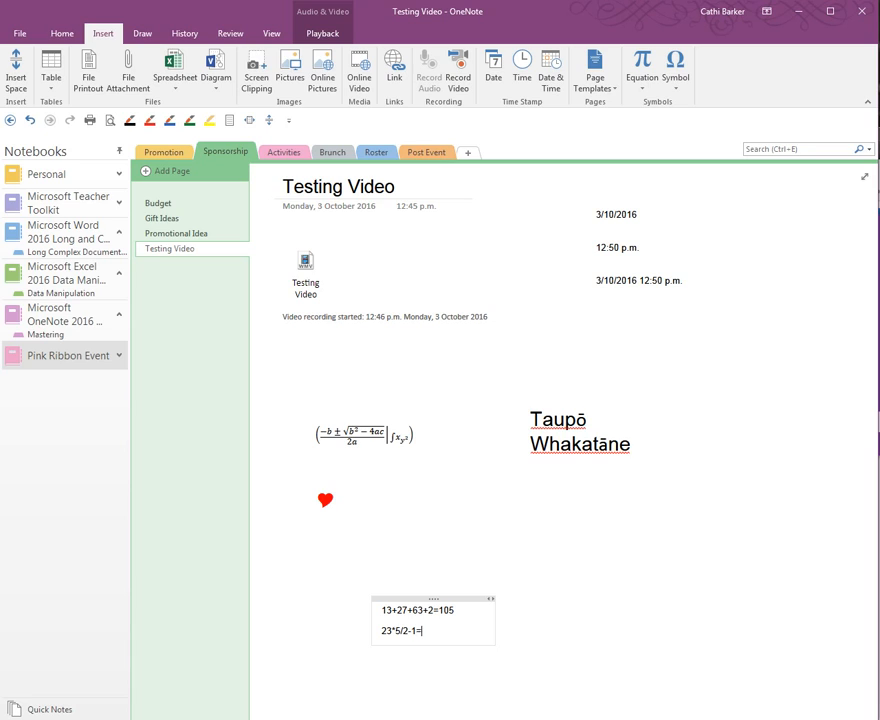
type("*5/2-1=")
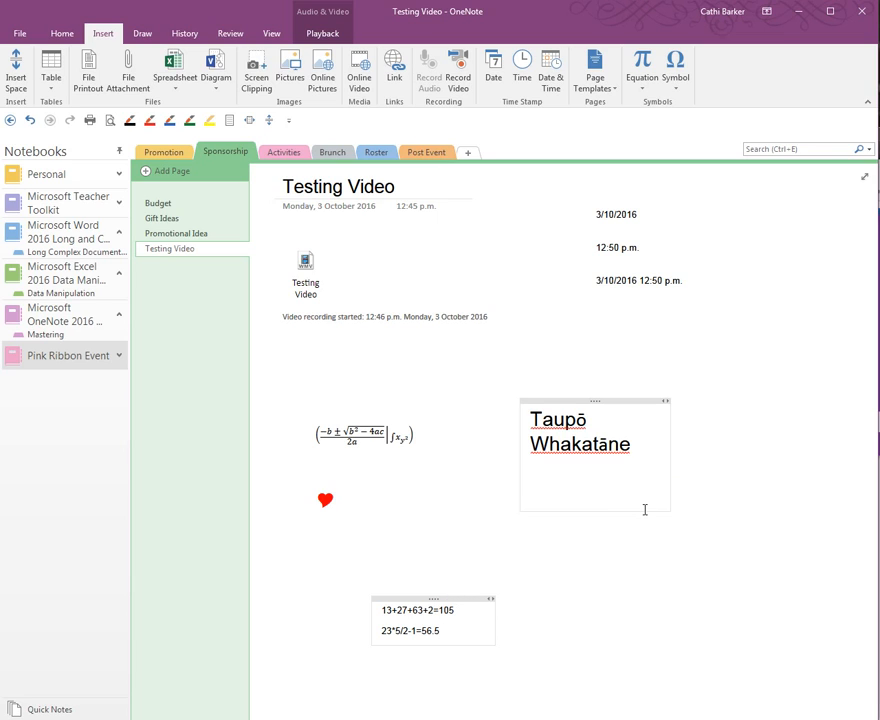
- View the available drawing lines, basic shapes and graphs, and dismiss the shape collection
left_click(146, 35)
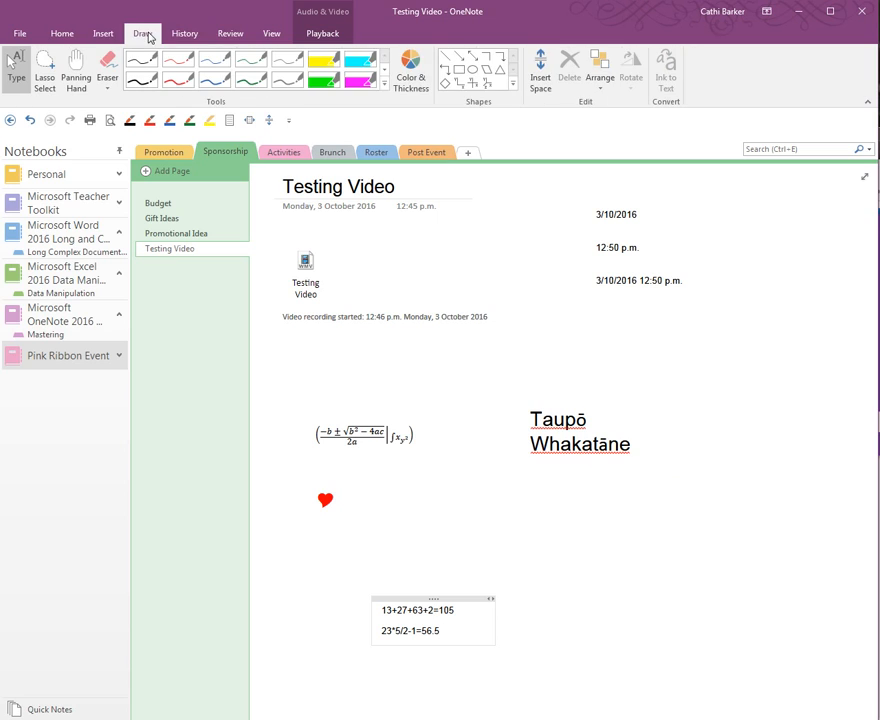
left_click(515, 88)
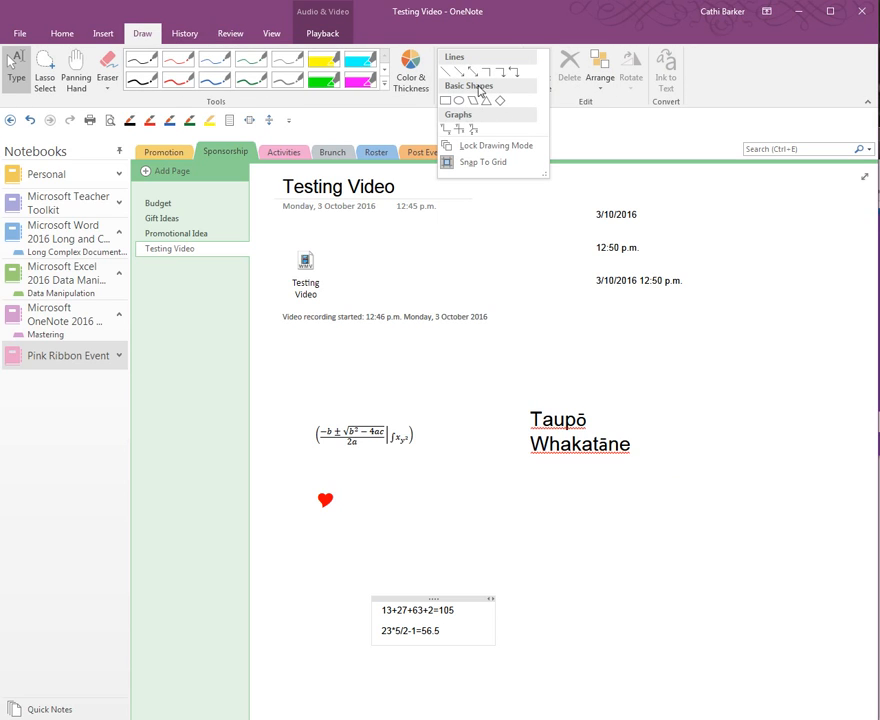
left_click(536, 259)
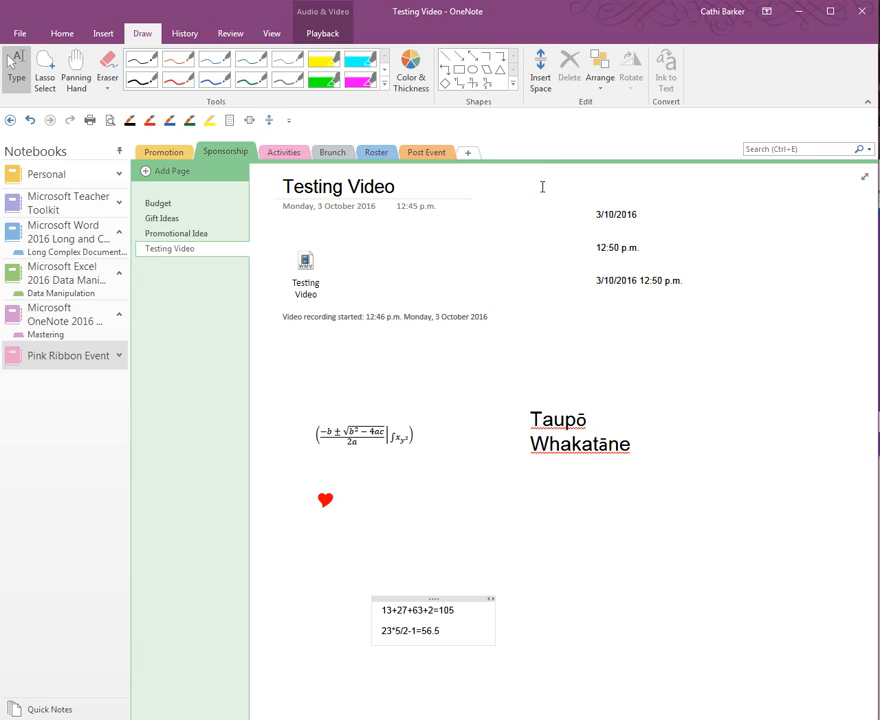